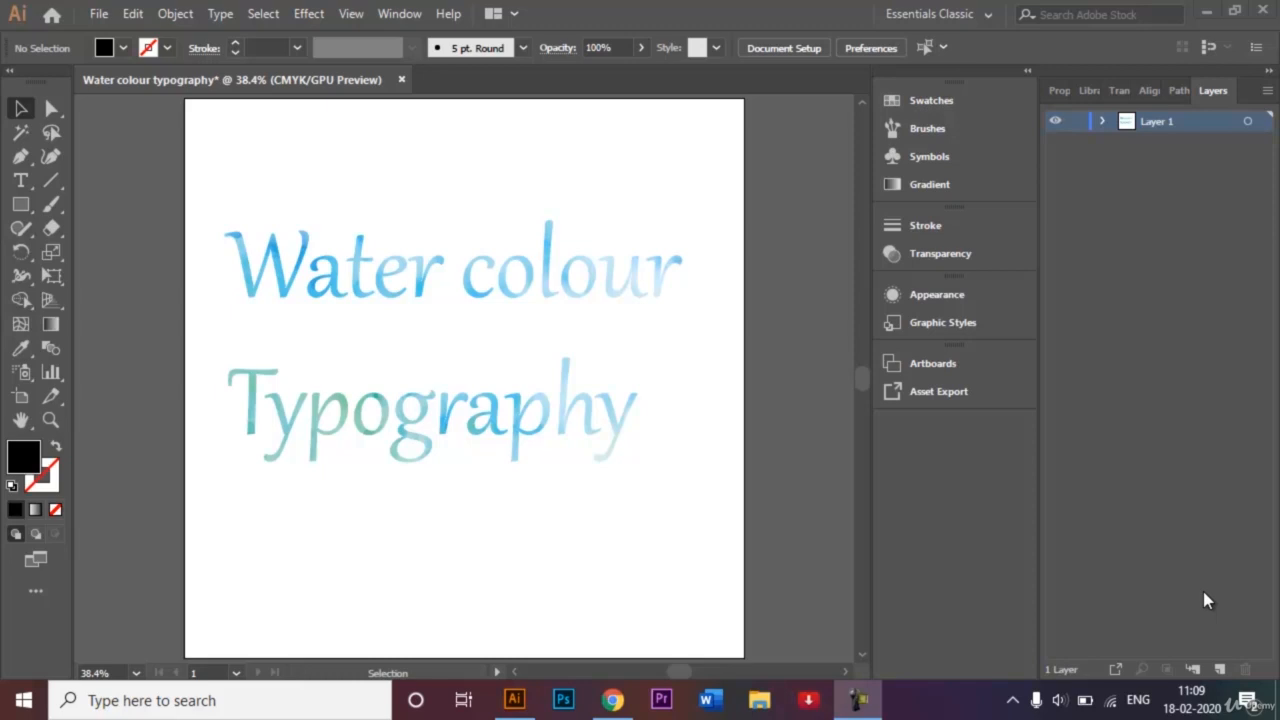
Step: Create a new 1000 x 1000 px document named "Water Effect Typography" and fit the artboard in the window
left_click(99, 14)
left_click(126, 38)
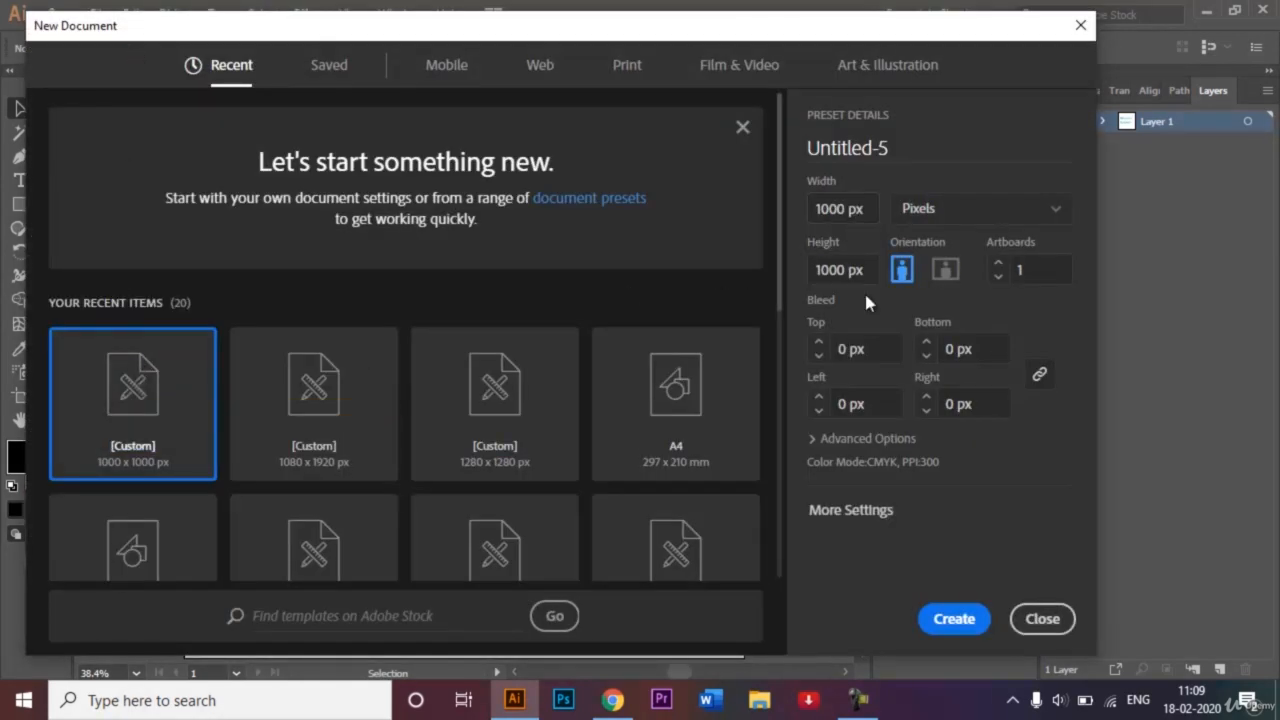
double_click(924, 140)
key("BackSpace")
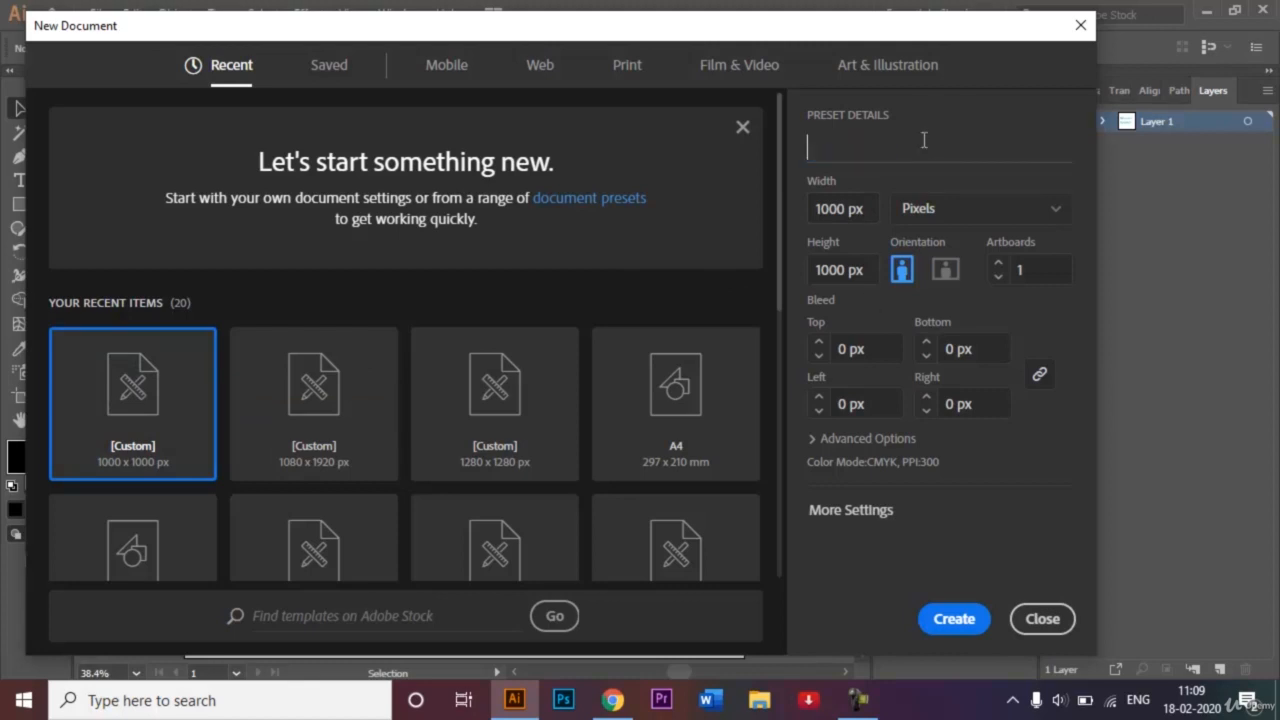
type("Water Effect ")
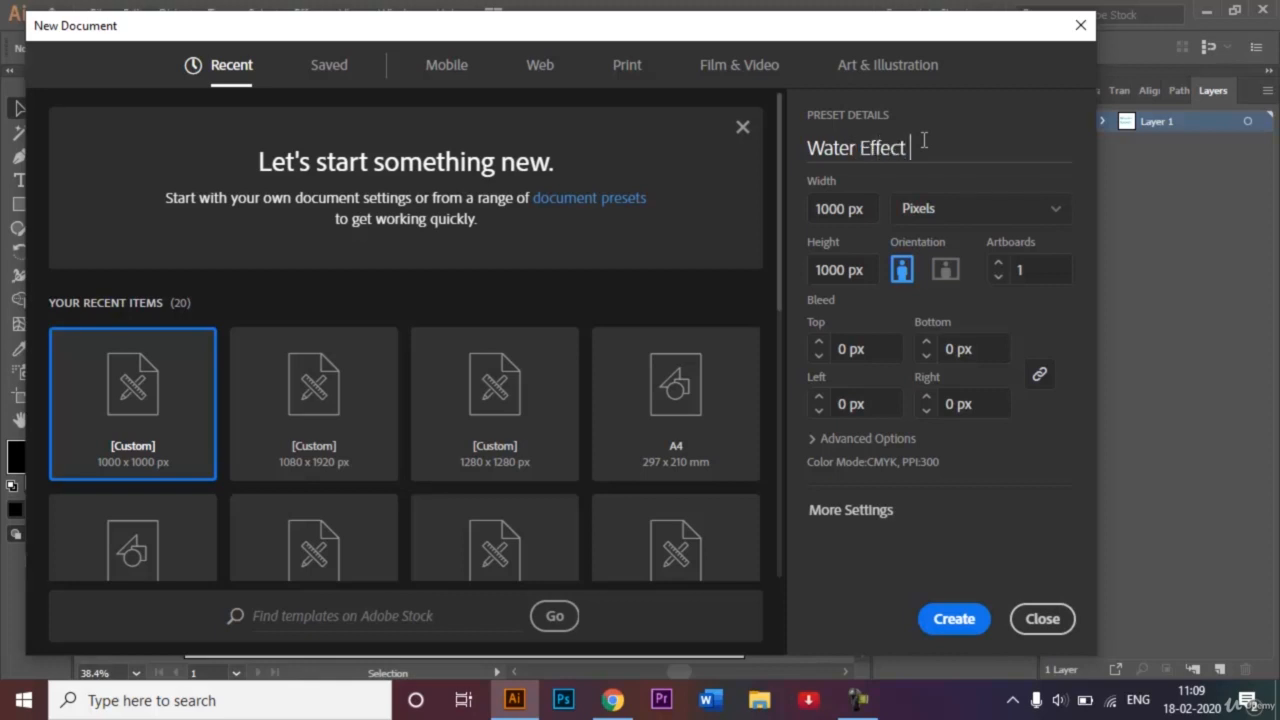
type("Typography")
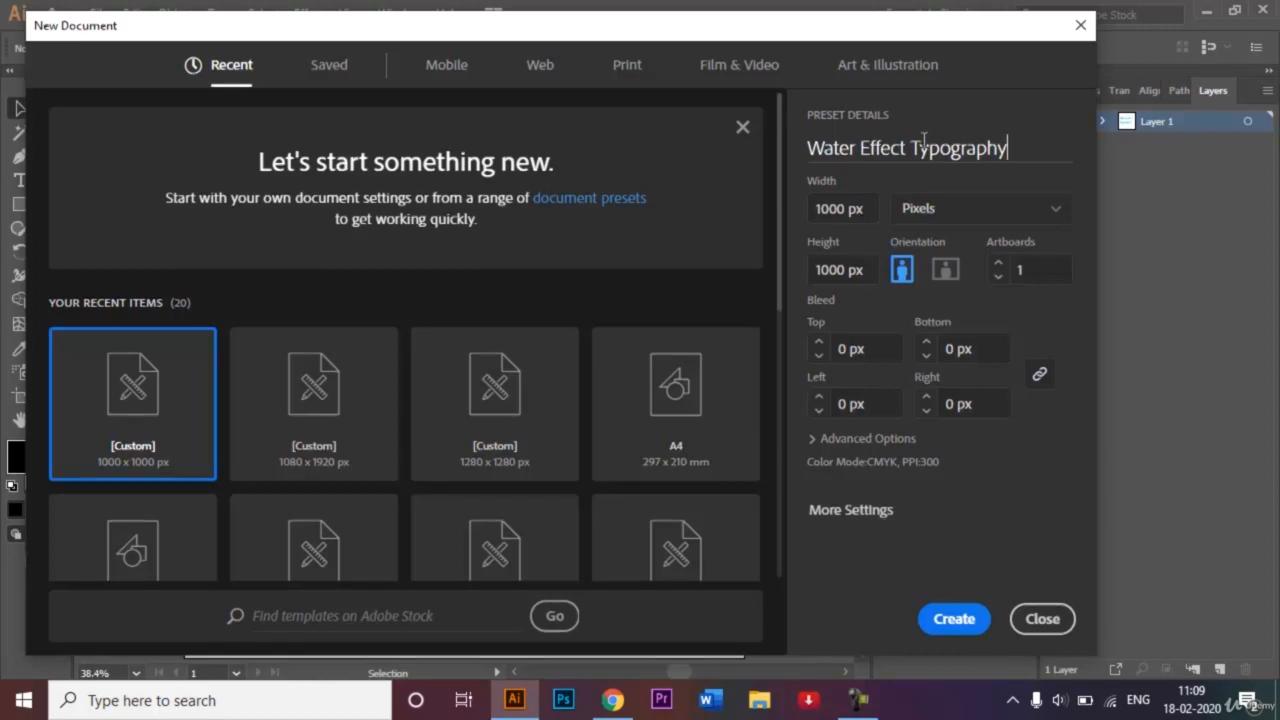
key("Return")
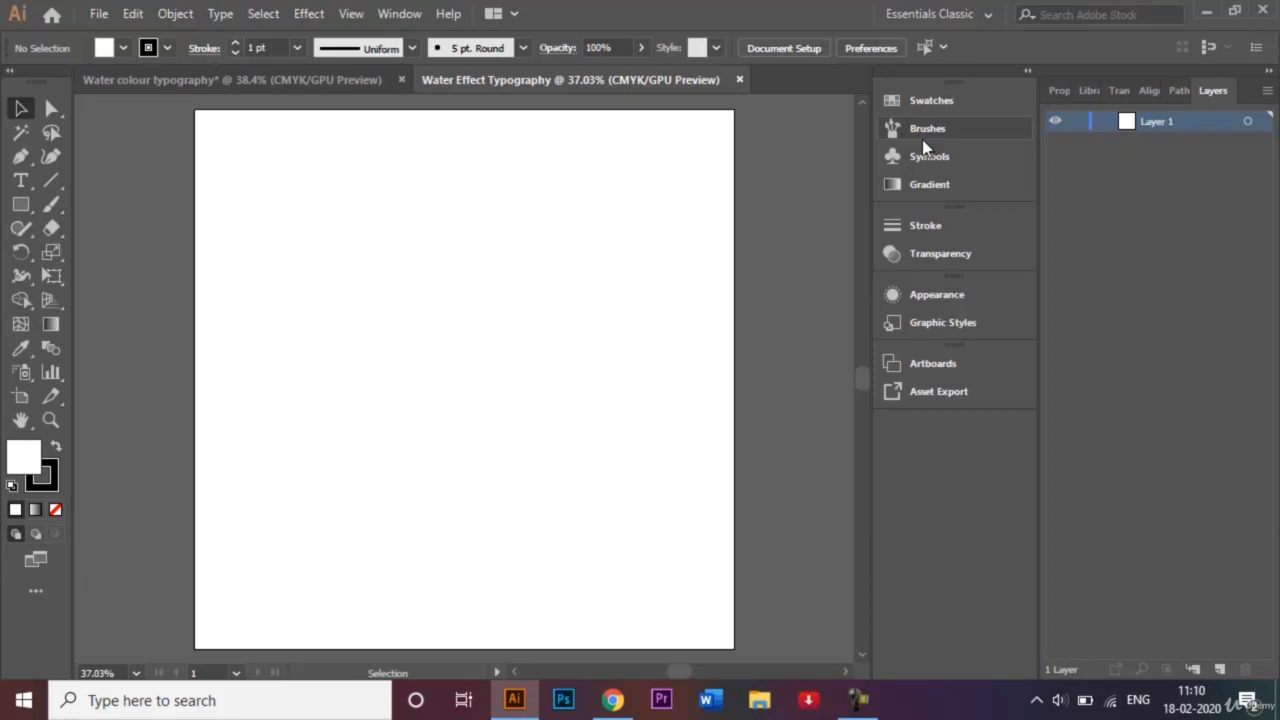
key("ctrl+0")
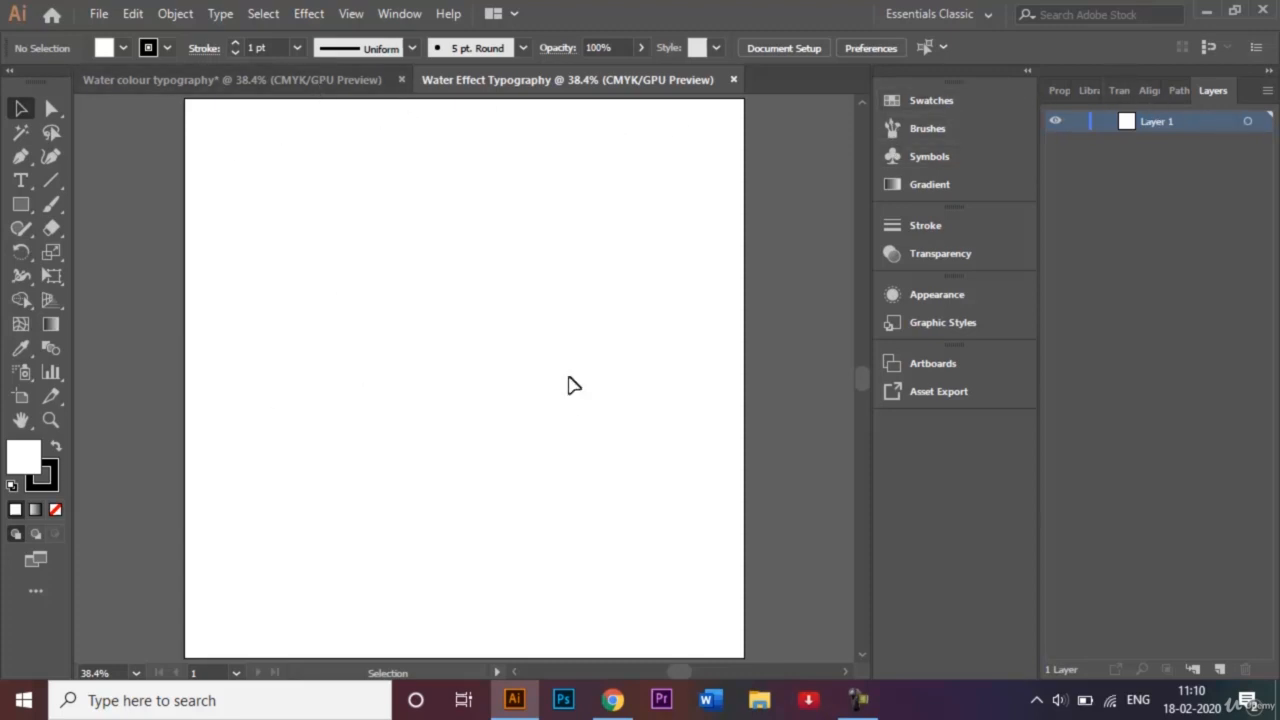
Step: Rename Layer 1 as "Background"
double_click(1186, 123)
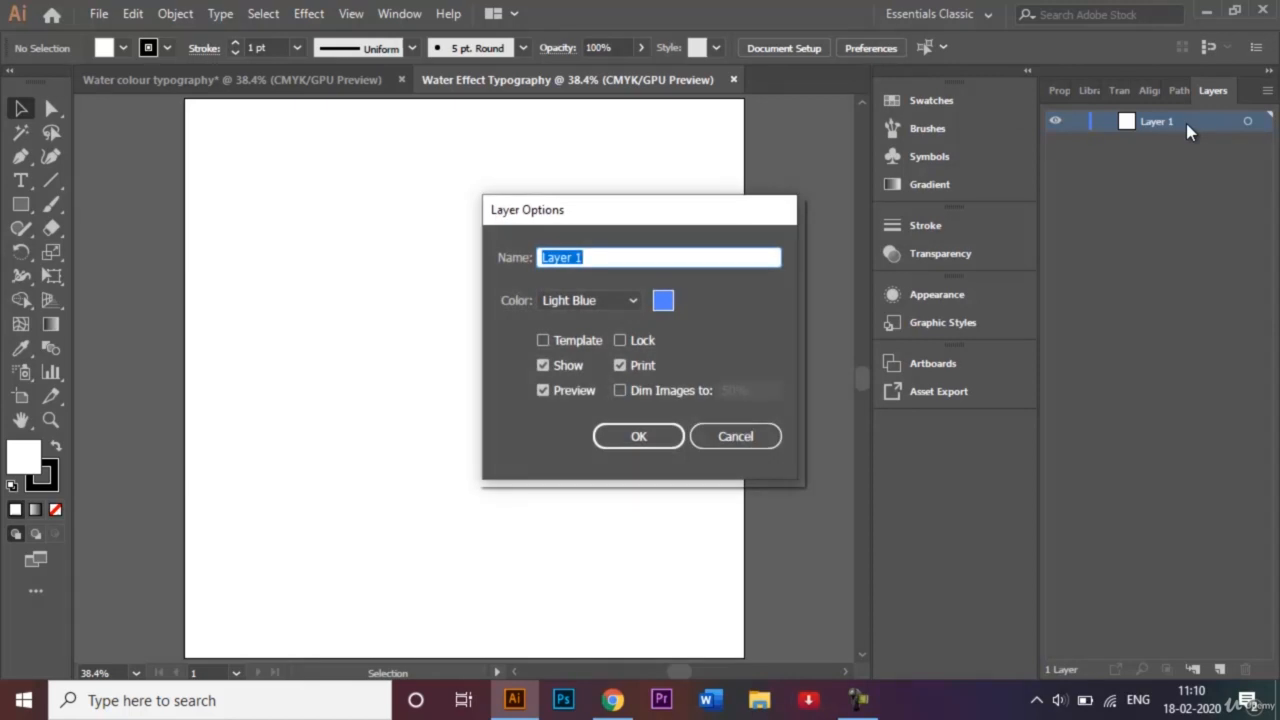
key("BackSpace")
type("Background")
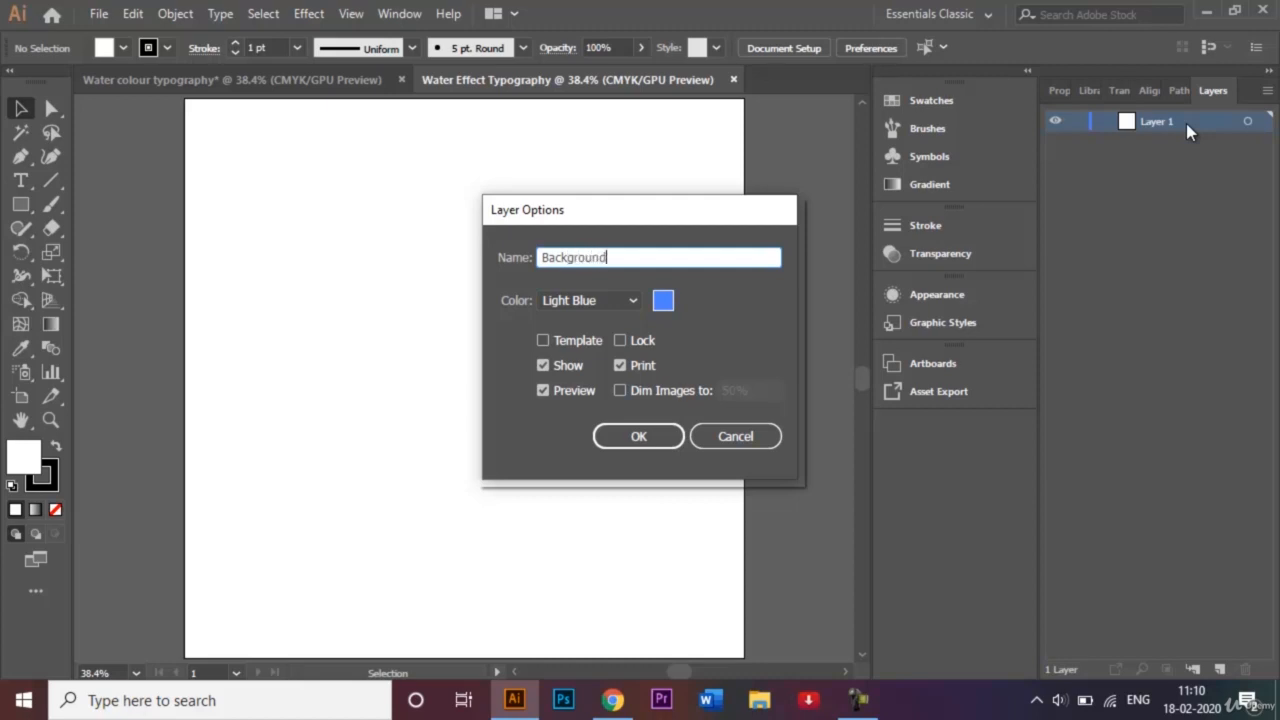
key("Tab")
key("Return")
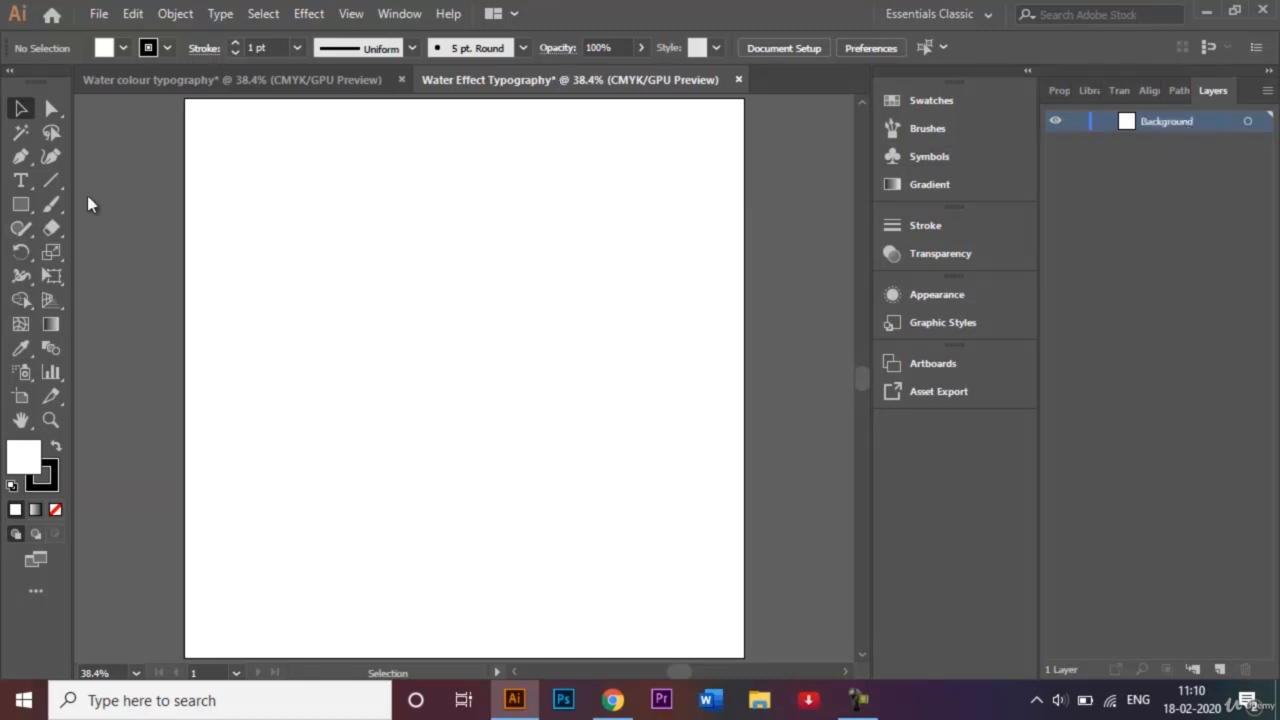
Step: Create a 1000 x 1000 px rectangle with a light grey fill and no stroke on the Background layer
left_click(25, 207)
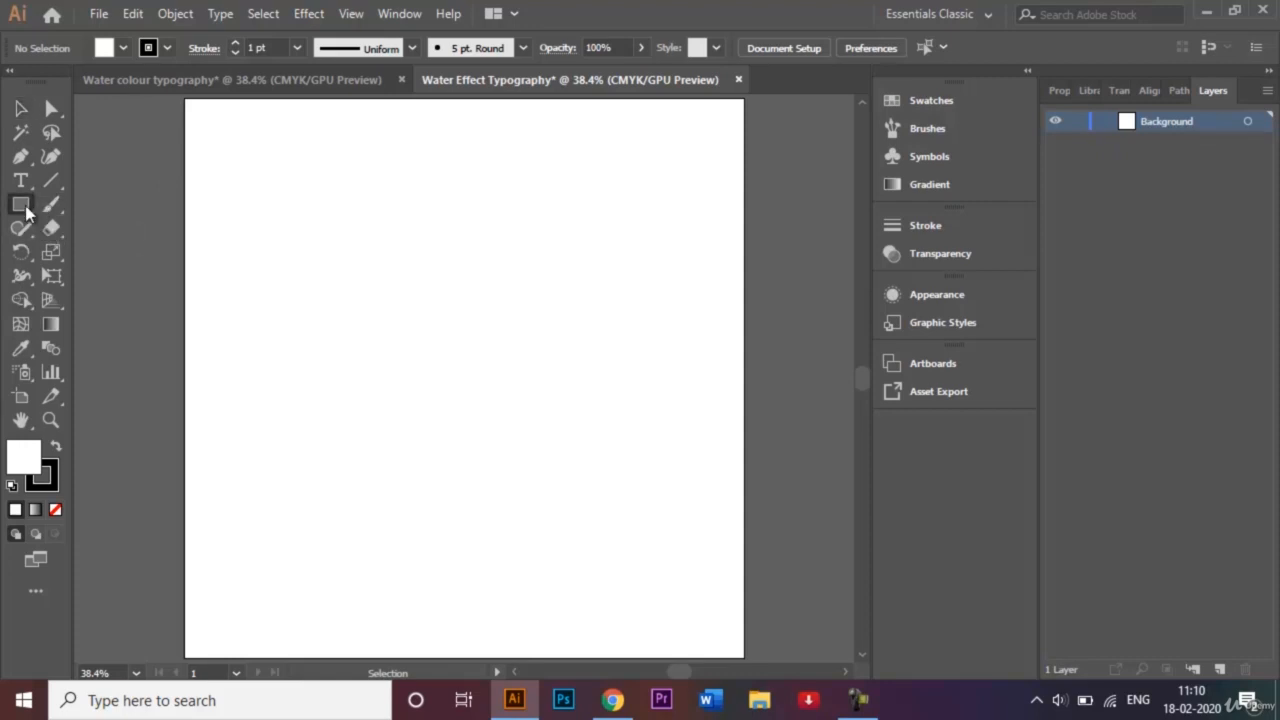
left_click(172, 46)
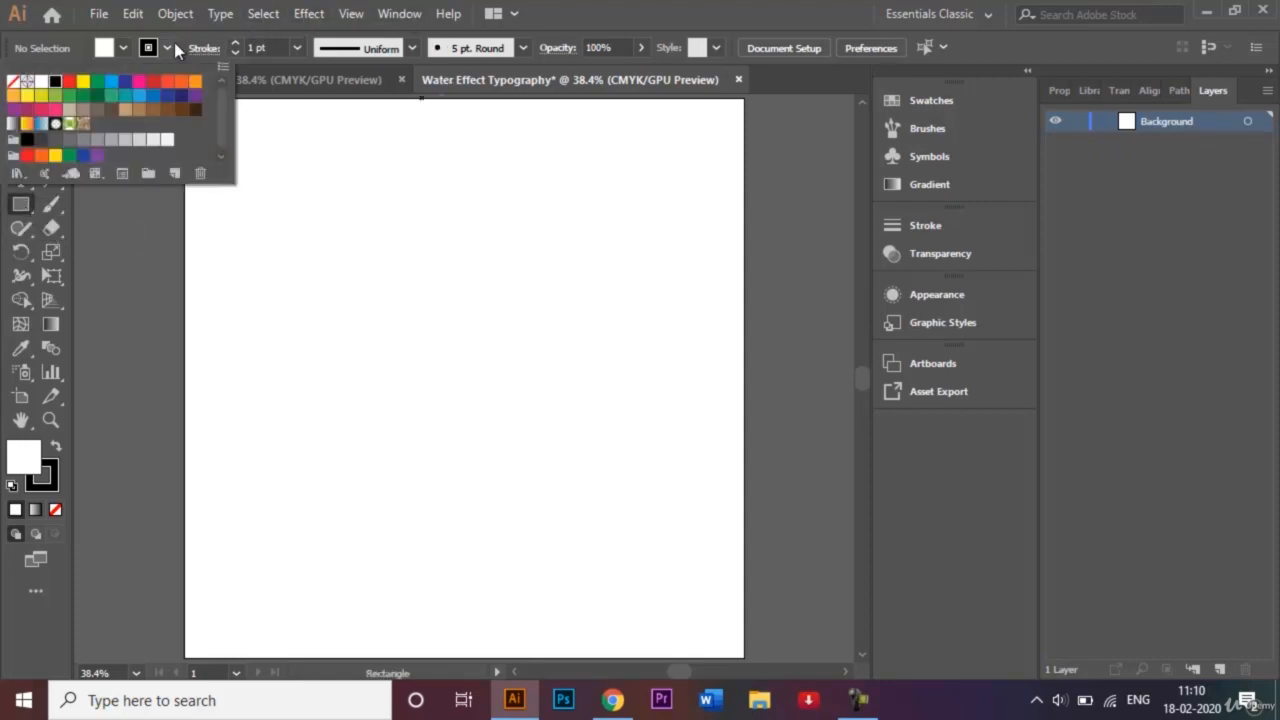
left_click(15, 84)
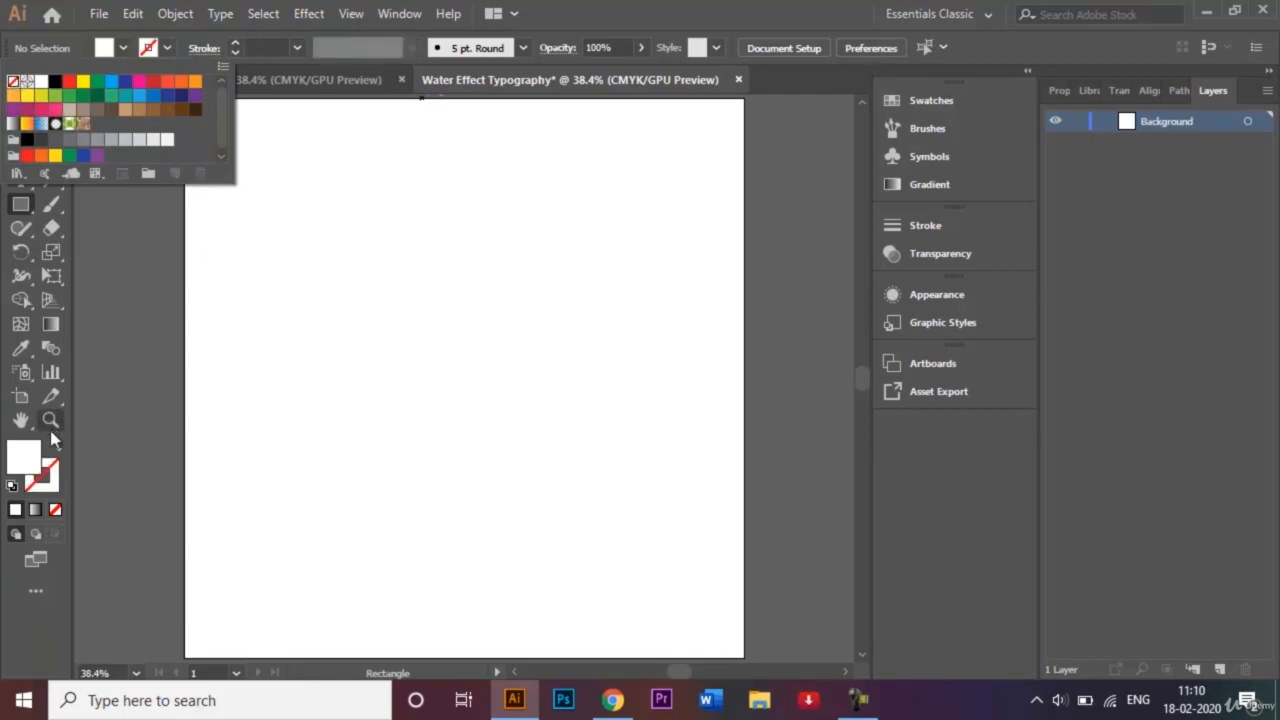
left_click(36, 462)
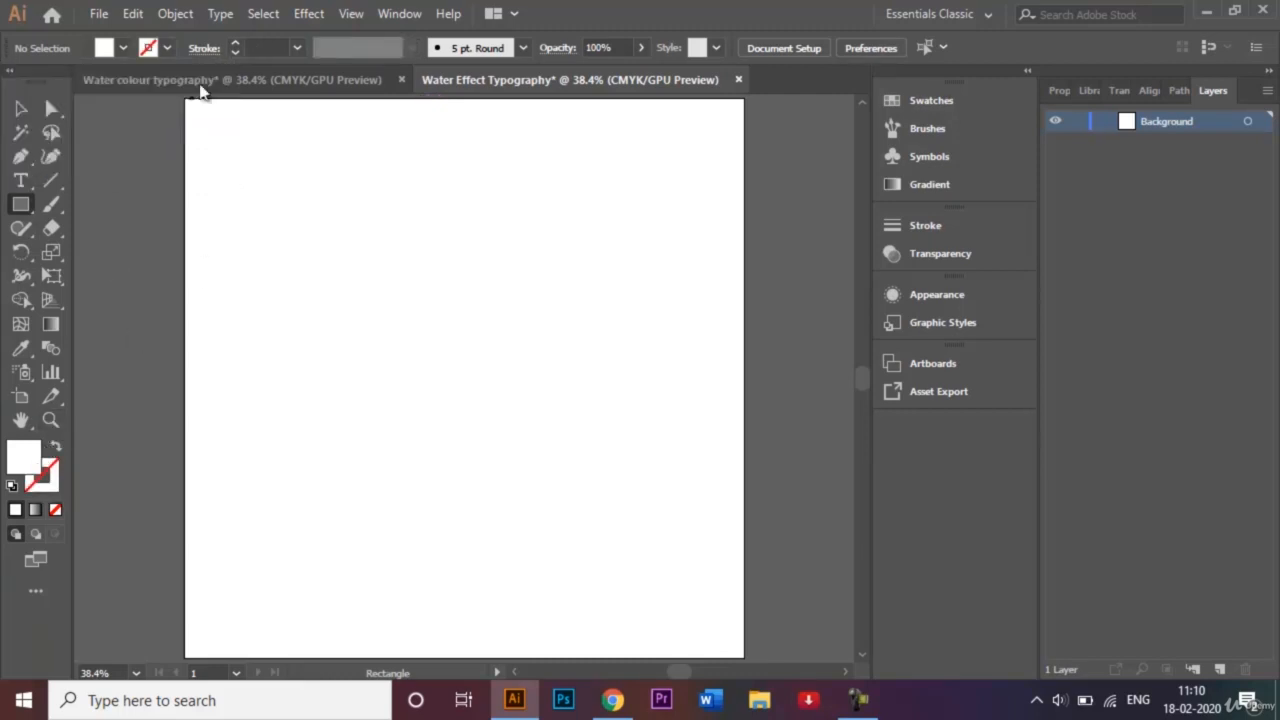
left_click(124, 48)
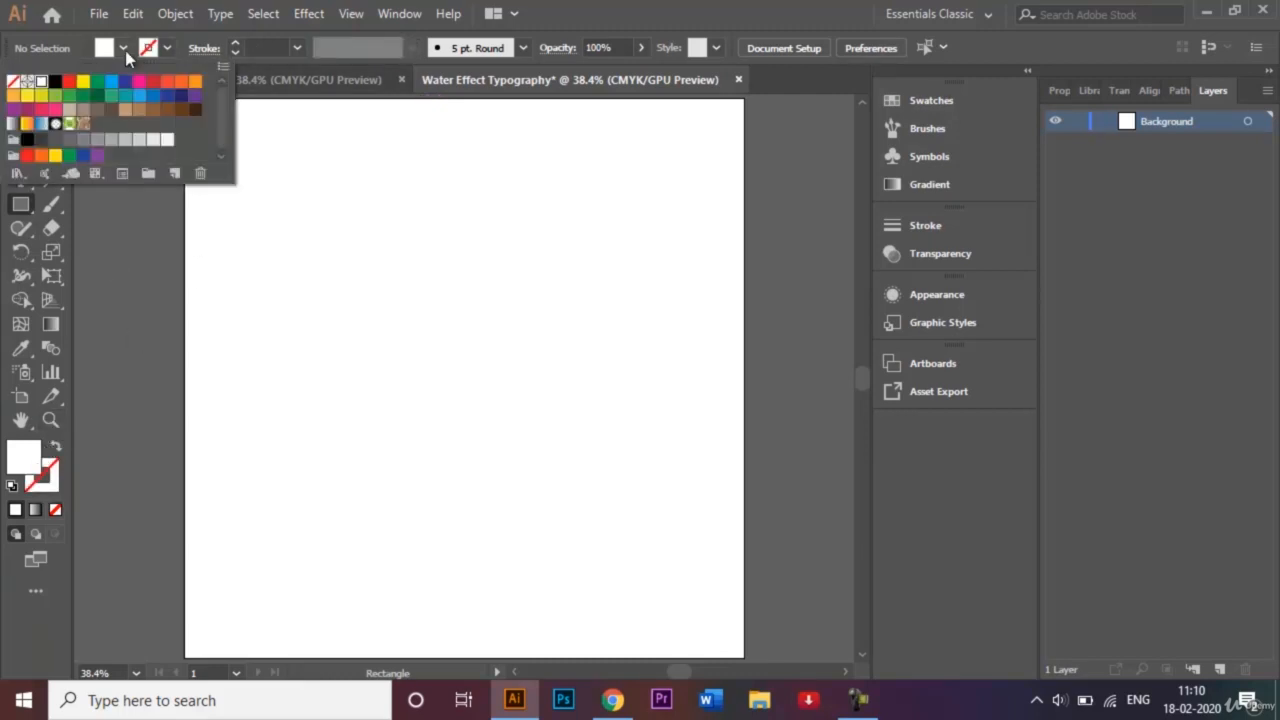
left_click(140, 145)
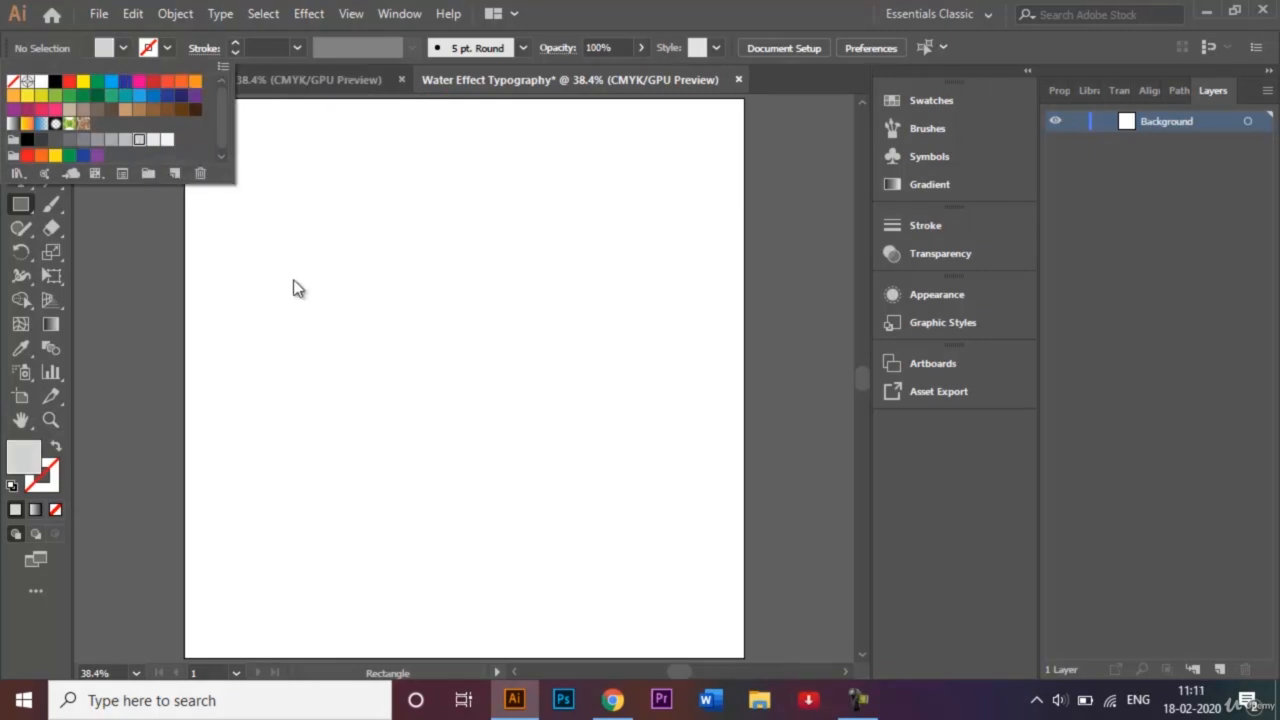
left_click(345, 292)
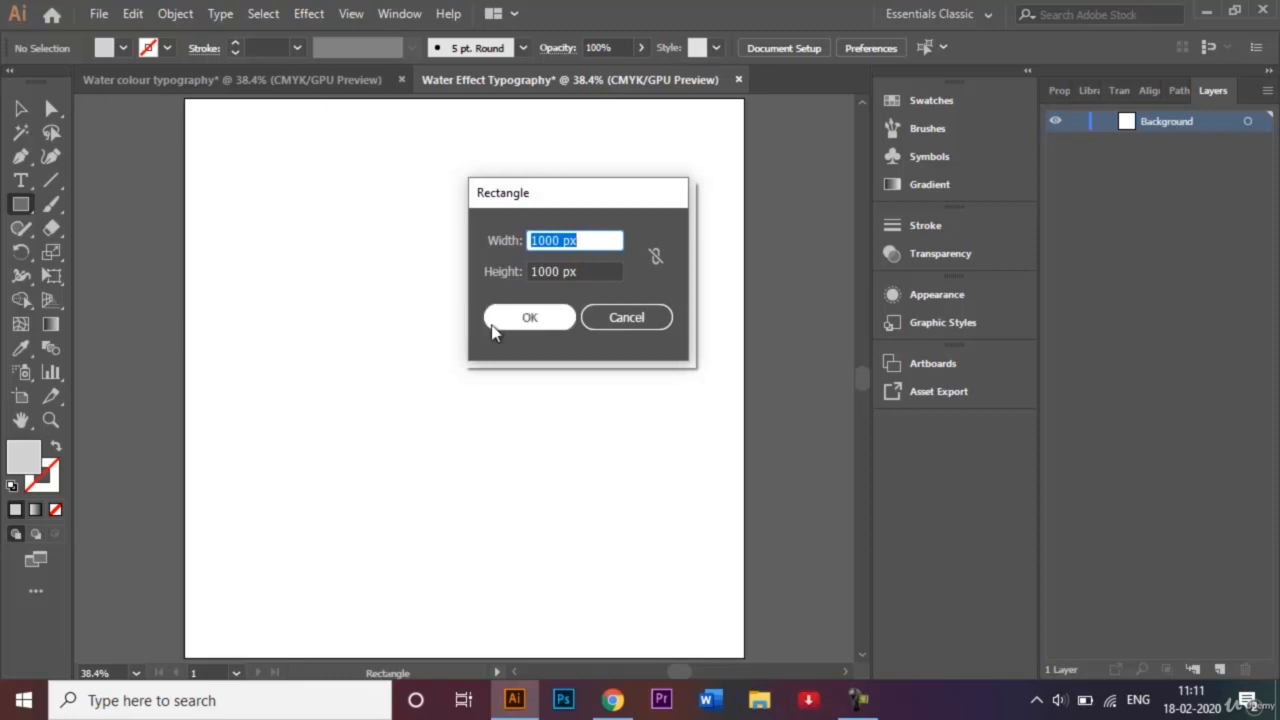
left_click(529, 317)
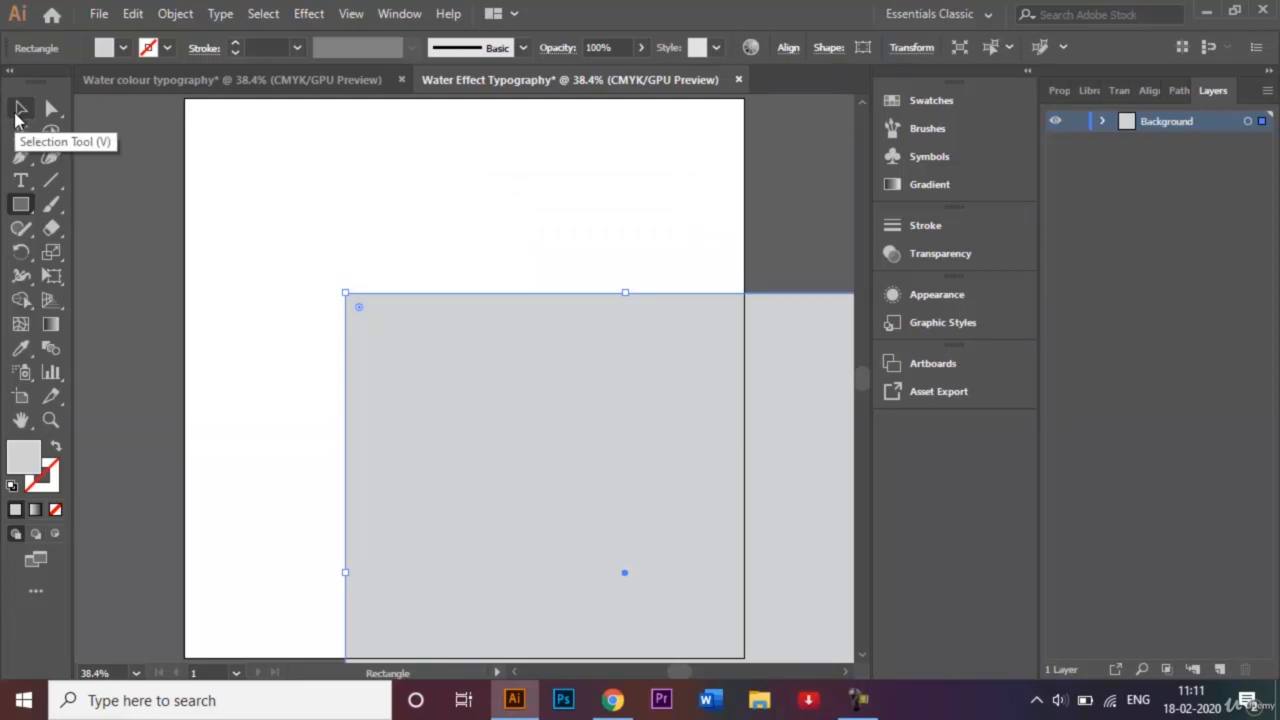
Step: Move the grey rectangle so it covers the artboard exactly, and lock the Background layer
left_click(18, 112)
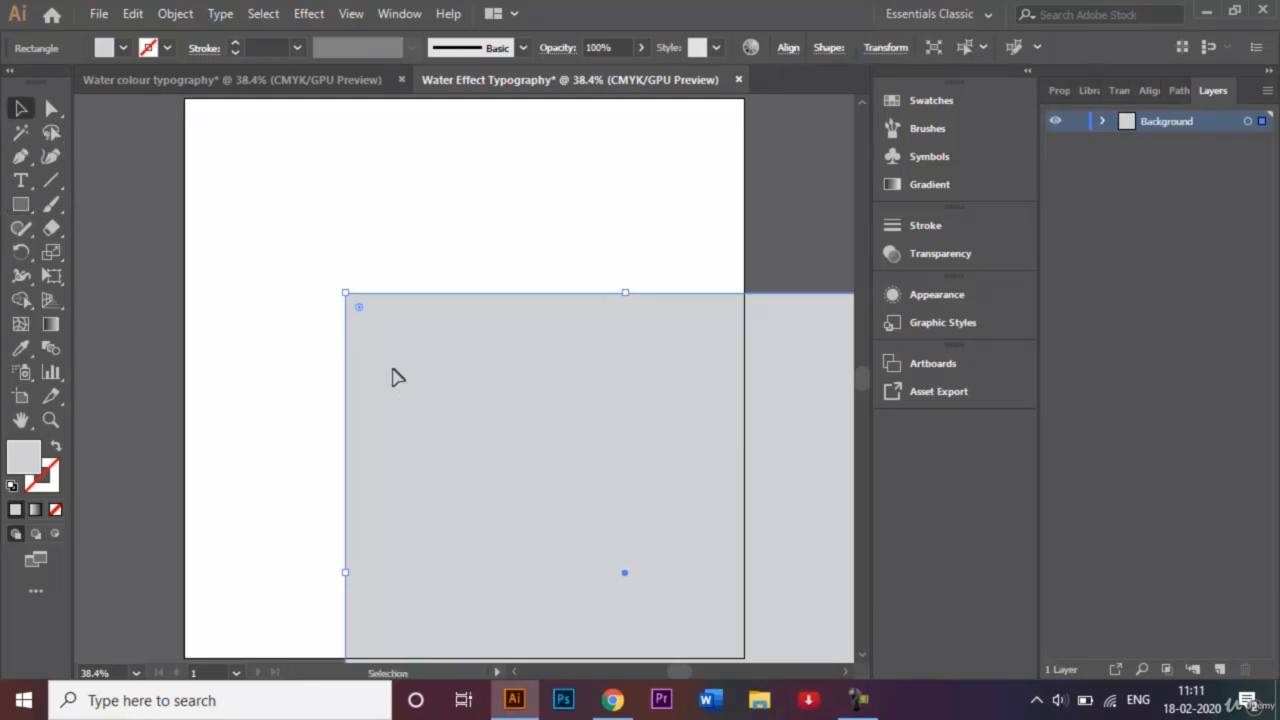
left_click_drag(394, 375, 238, 185)
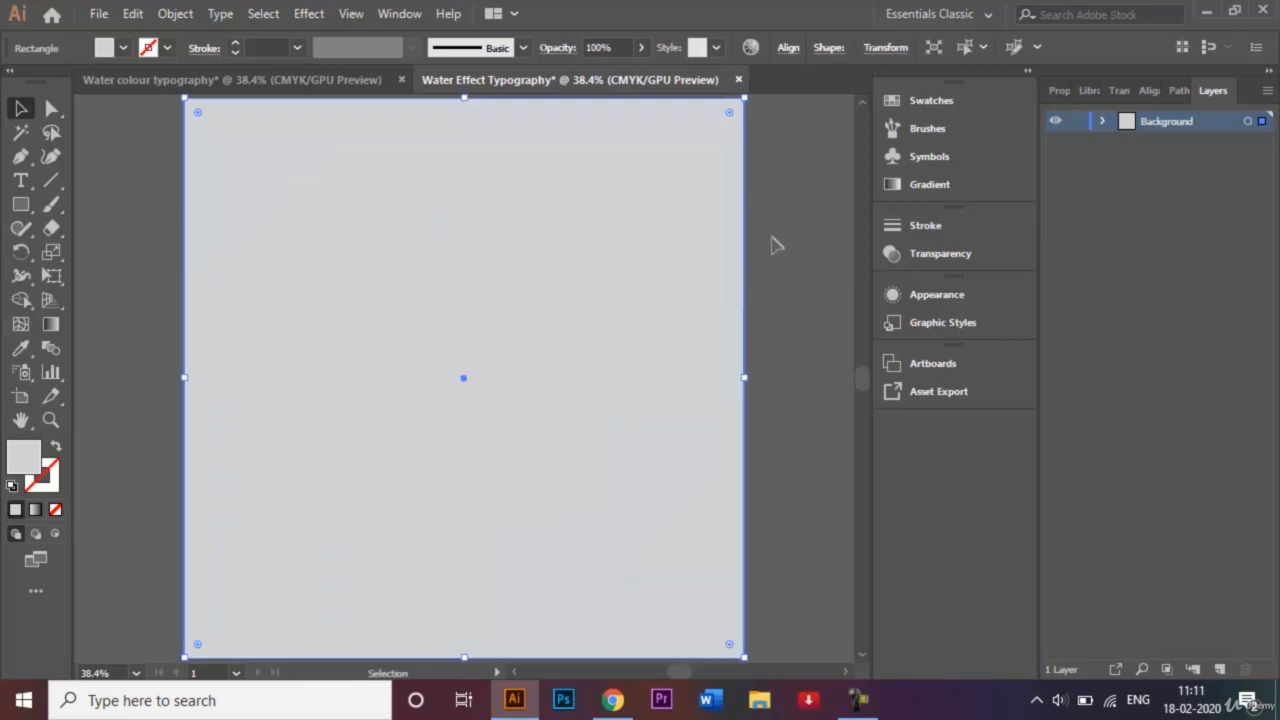
left_click(1077, 122)
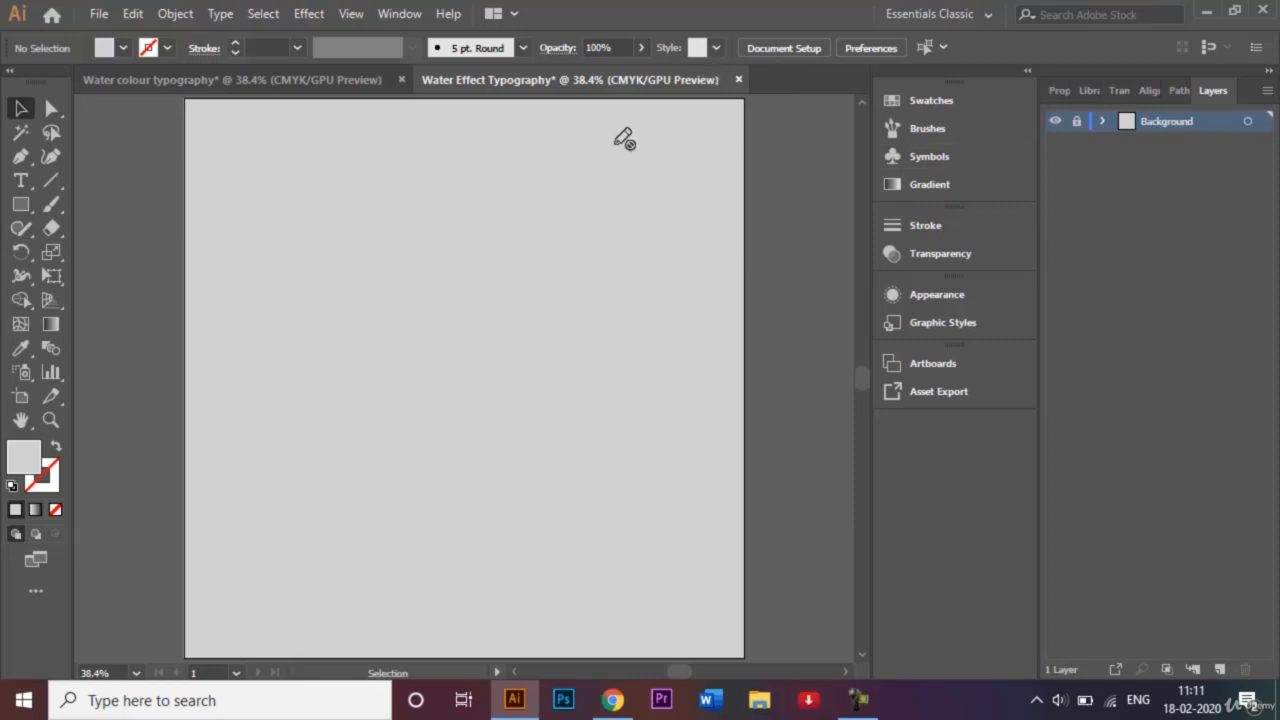
Step: Add a new layer above Background and name it "Text"
left_click(1220, 672)
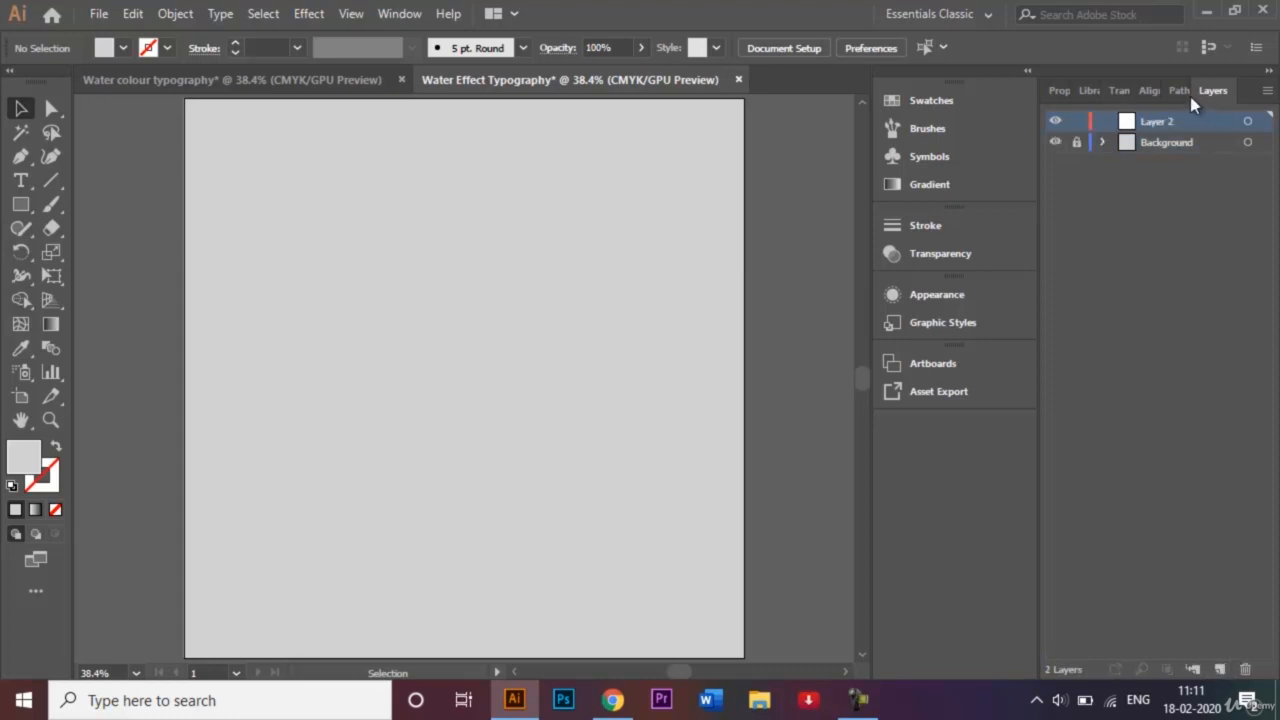
double_click(1163, 121)
type("Text")
left_click(1157, 259)
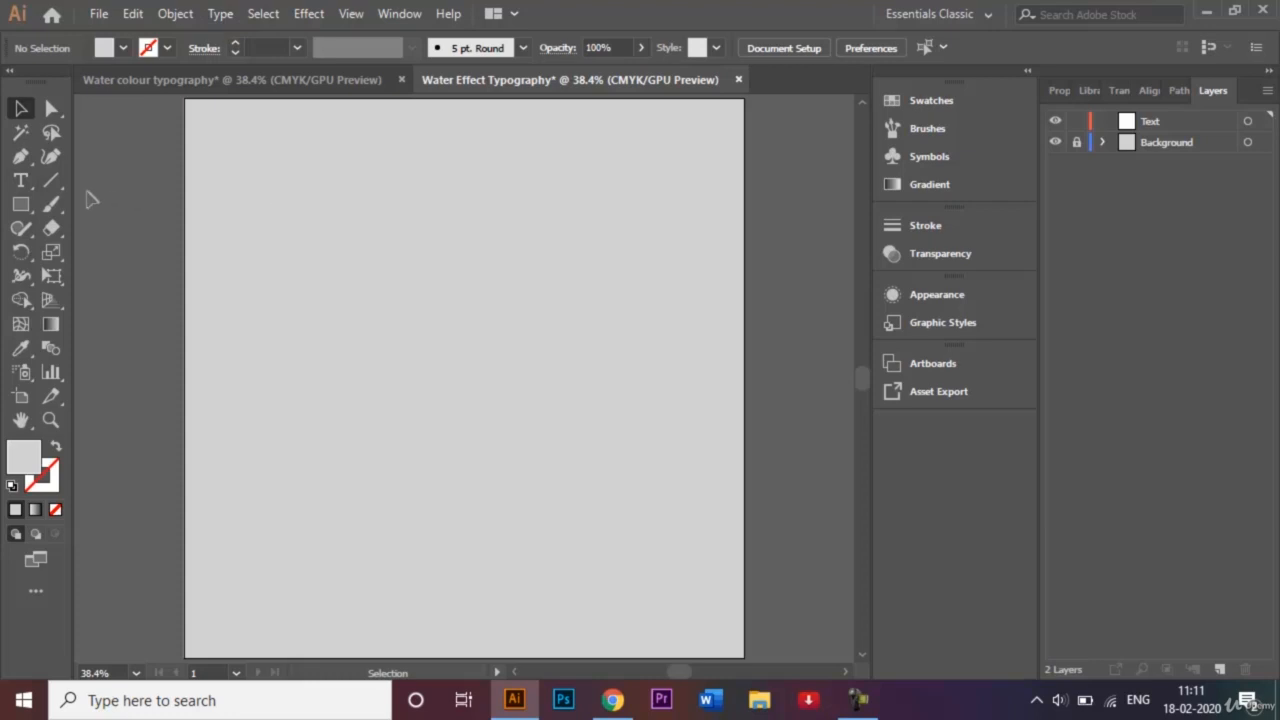
Step: Place a point text reading "PAITING" on the Text layer, in the upper middle of the artboard
left_click(21, 183)
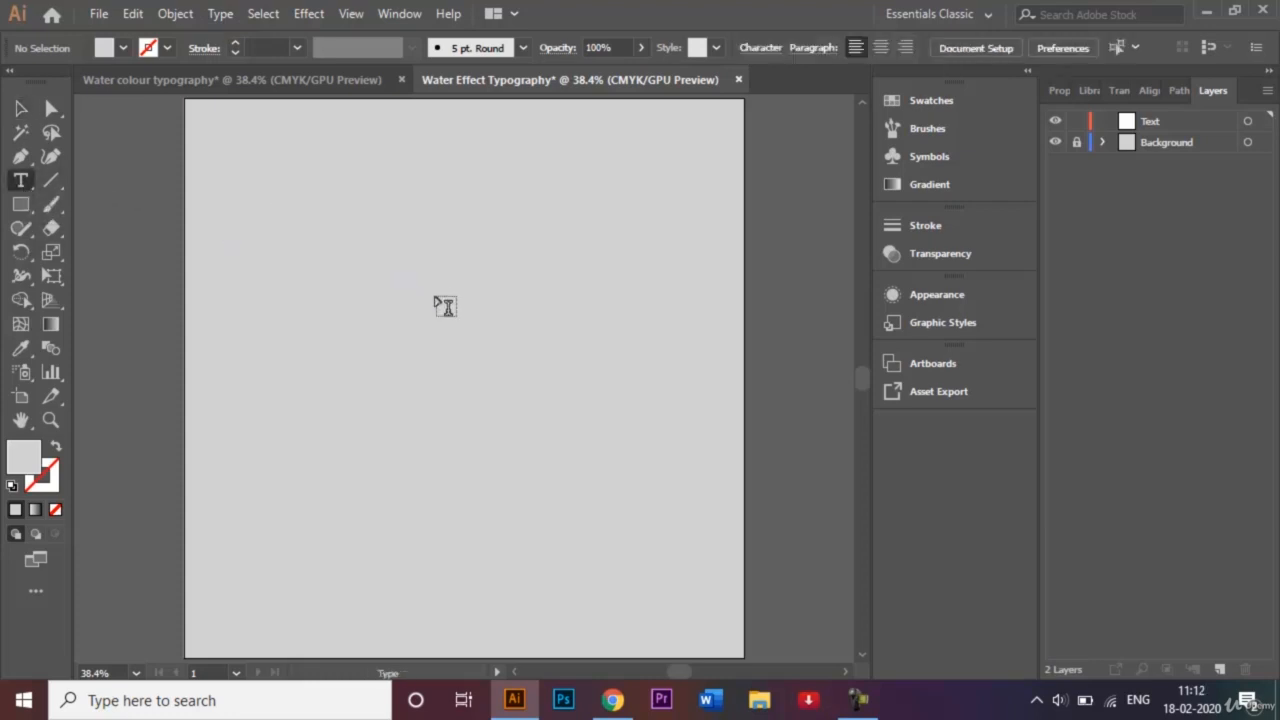
left_click(440, 299)
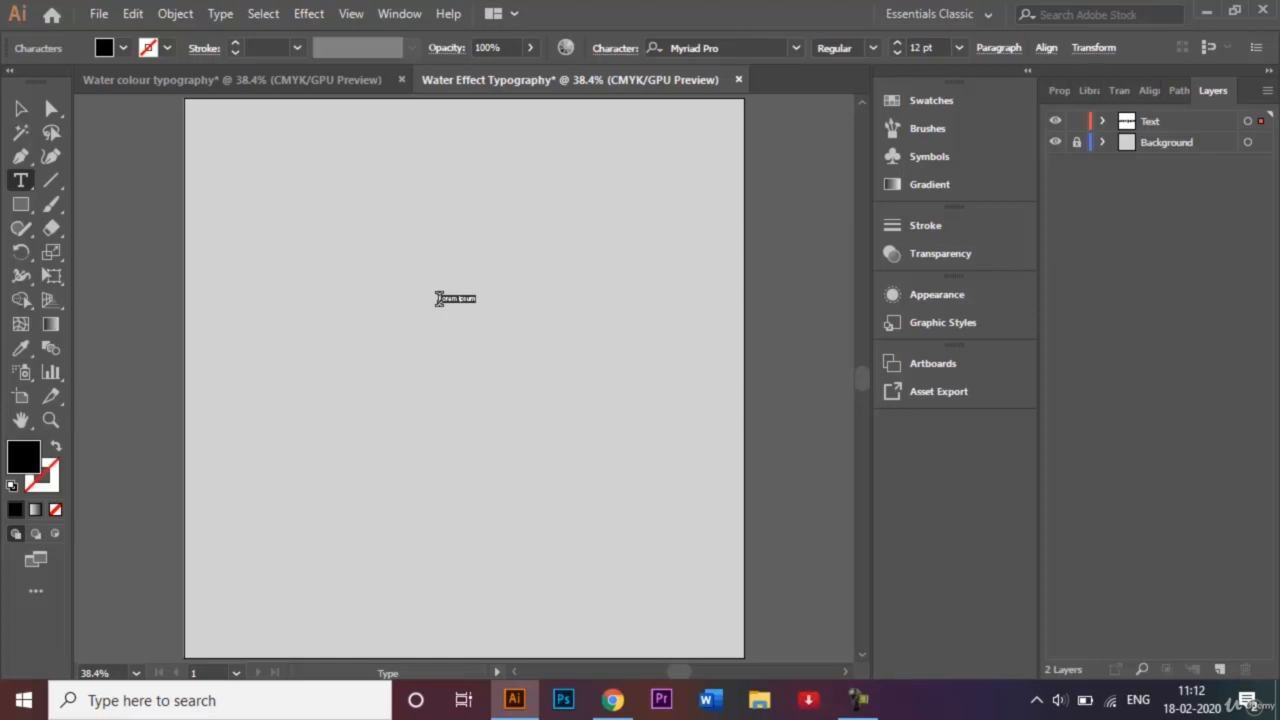
key("BackSpace")
type("PURE")
type("ING")
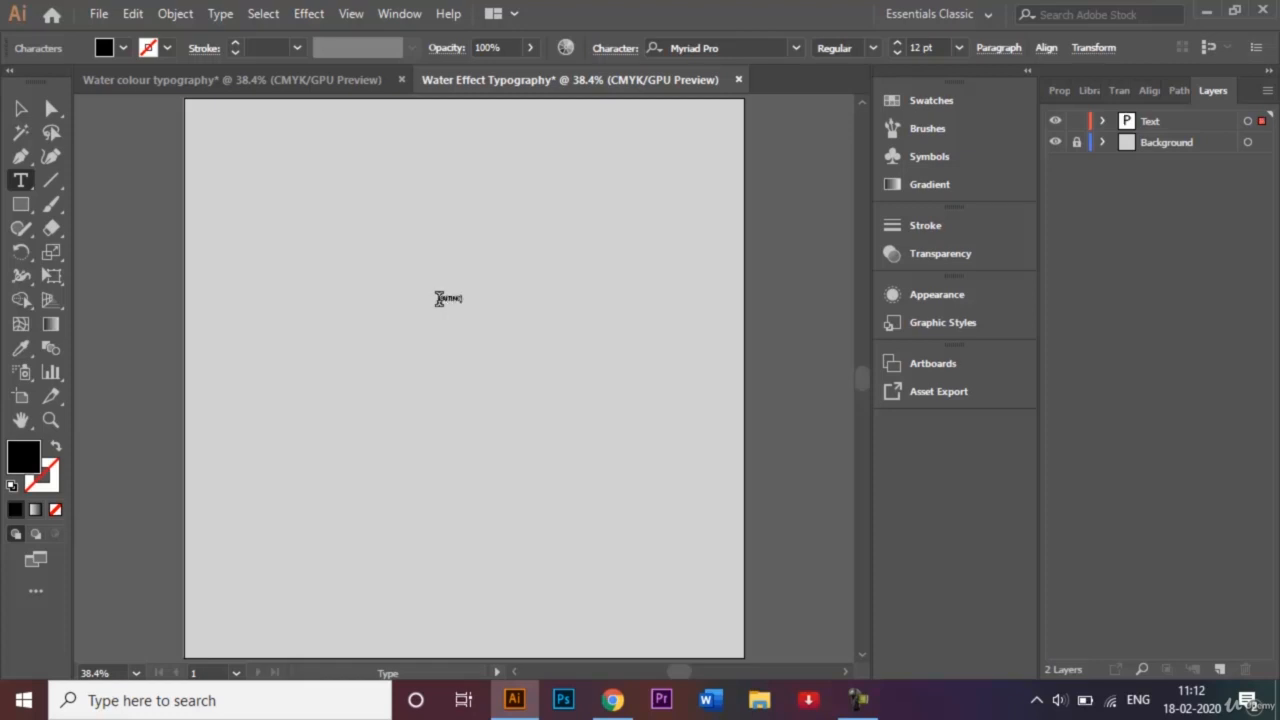
left_click(20, 108)
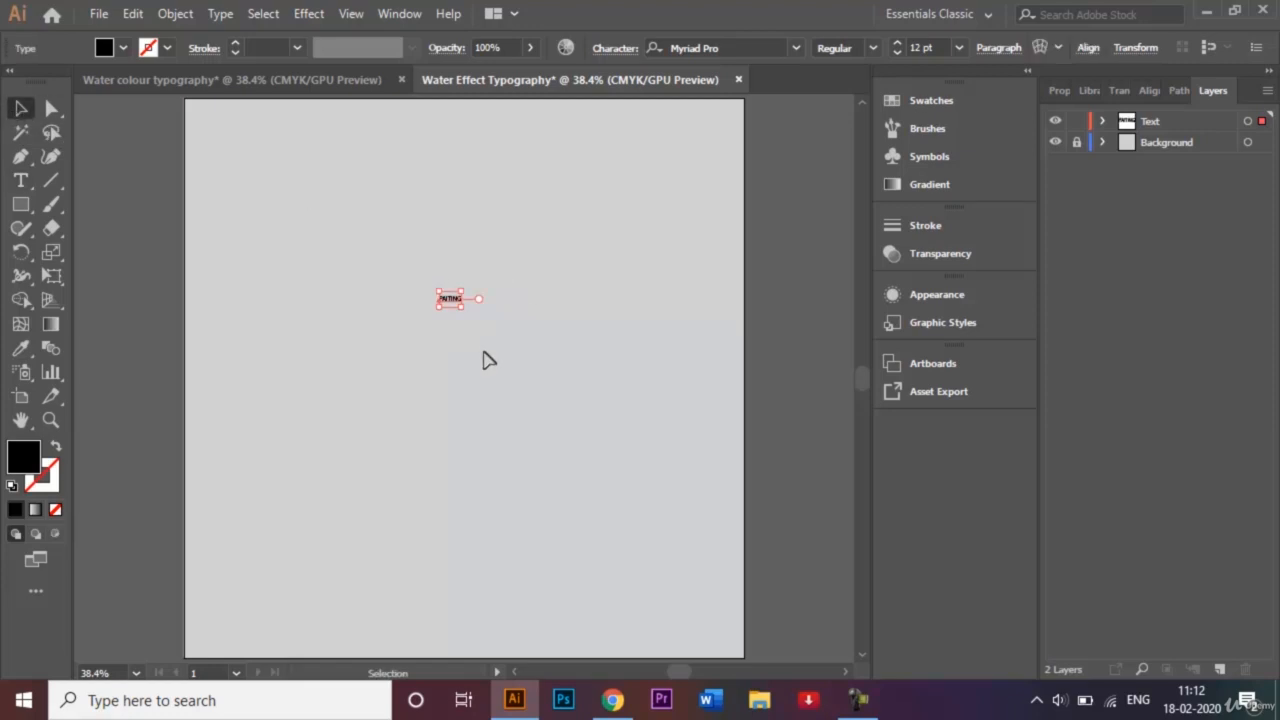
Step: Set the text's font size to 200 pt and its font to Gabriola
left_click(919, 46)
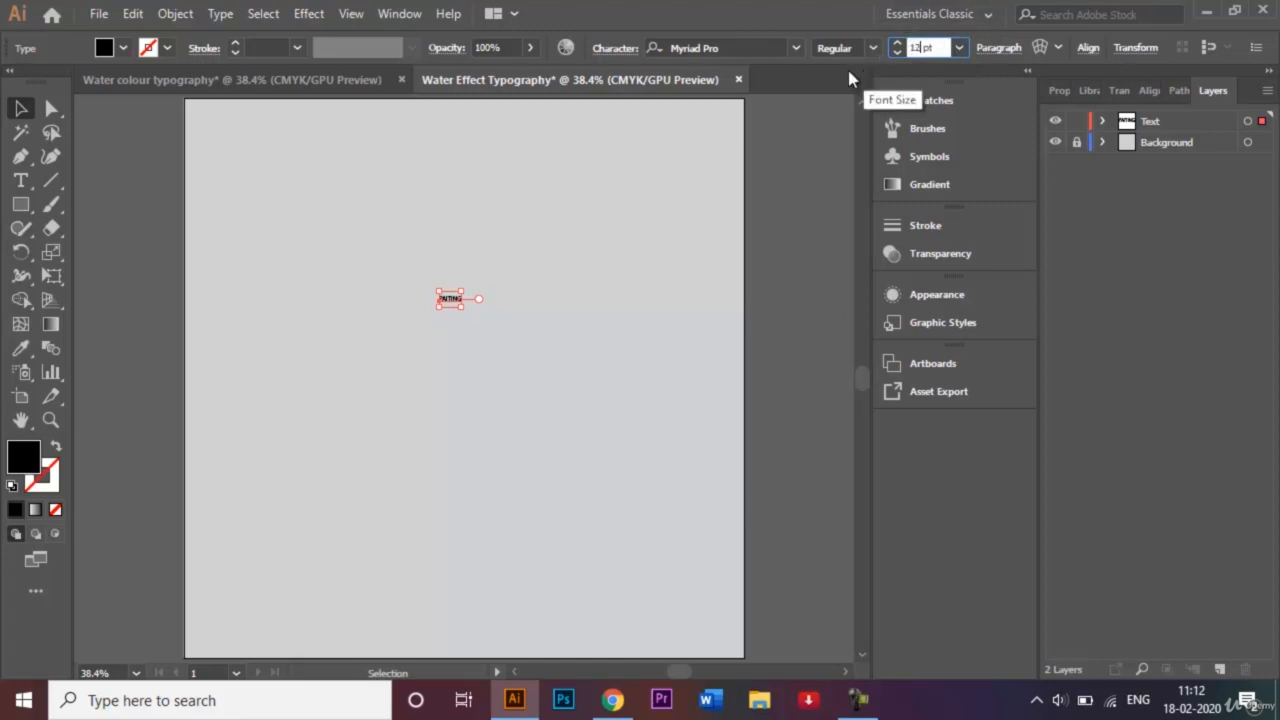
key("BackSpace")
key("BackSpace")
type("200")
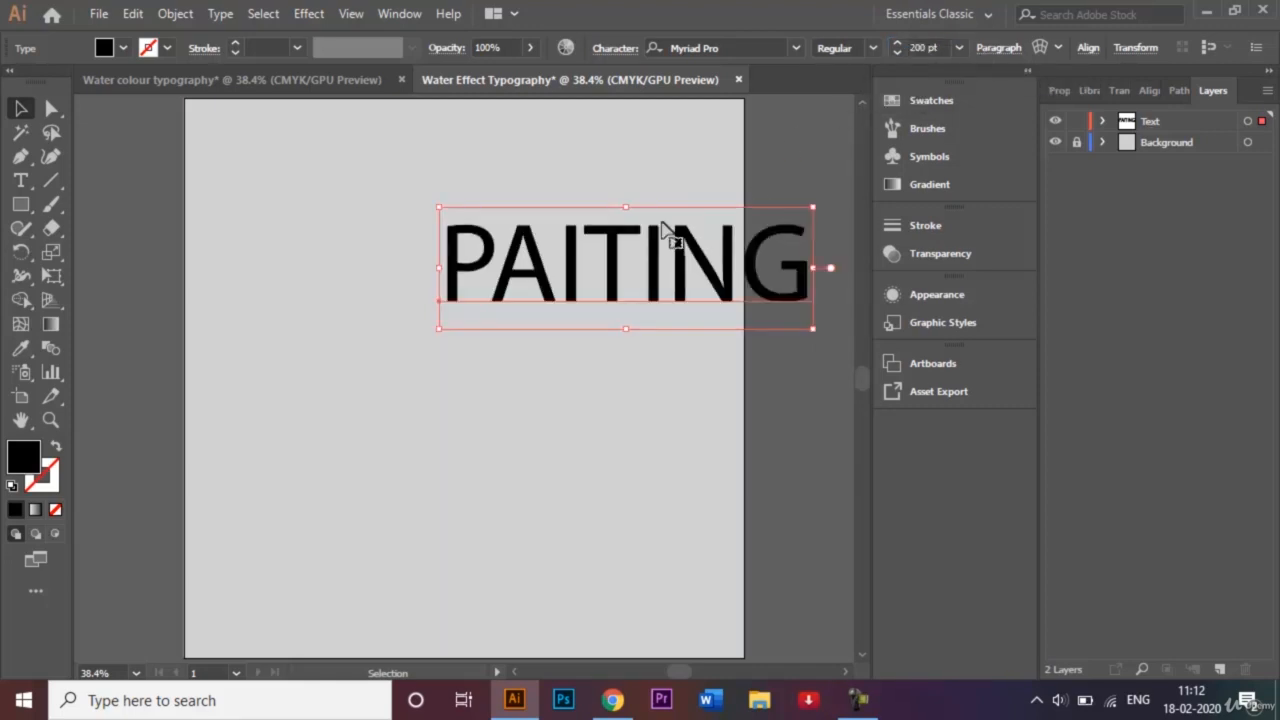
left_click(791, 53)
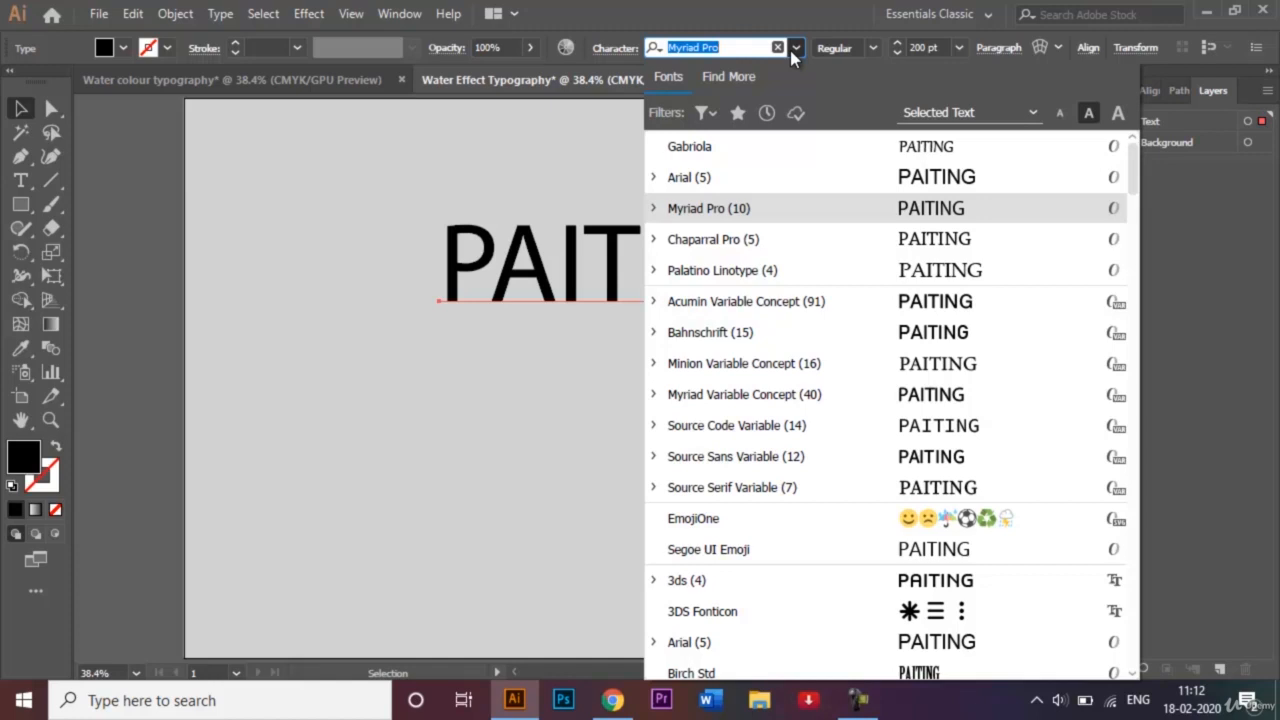
left_click(828, 151)
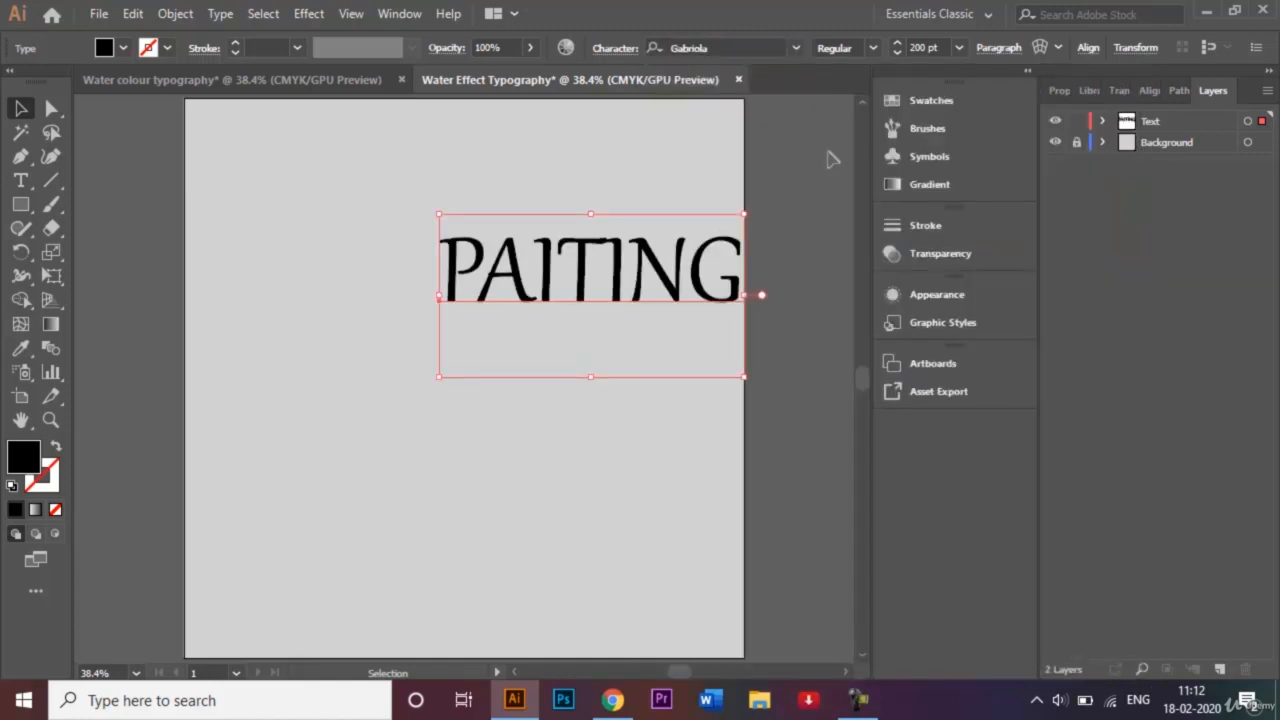
Step: Correct the word to "PAINTING" by inserting the missing N, and move the text fully onto the artboard, centred horizontally
double_click(568, 265)
type("N")
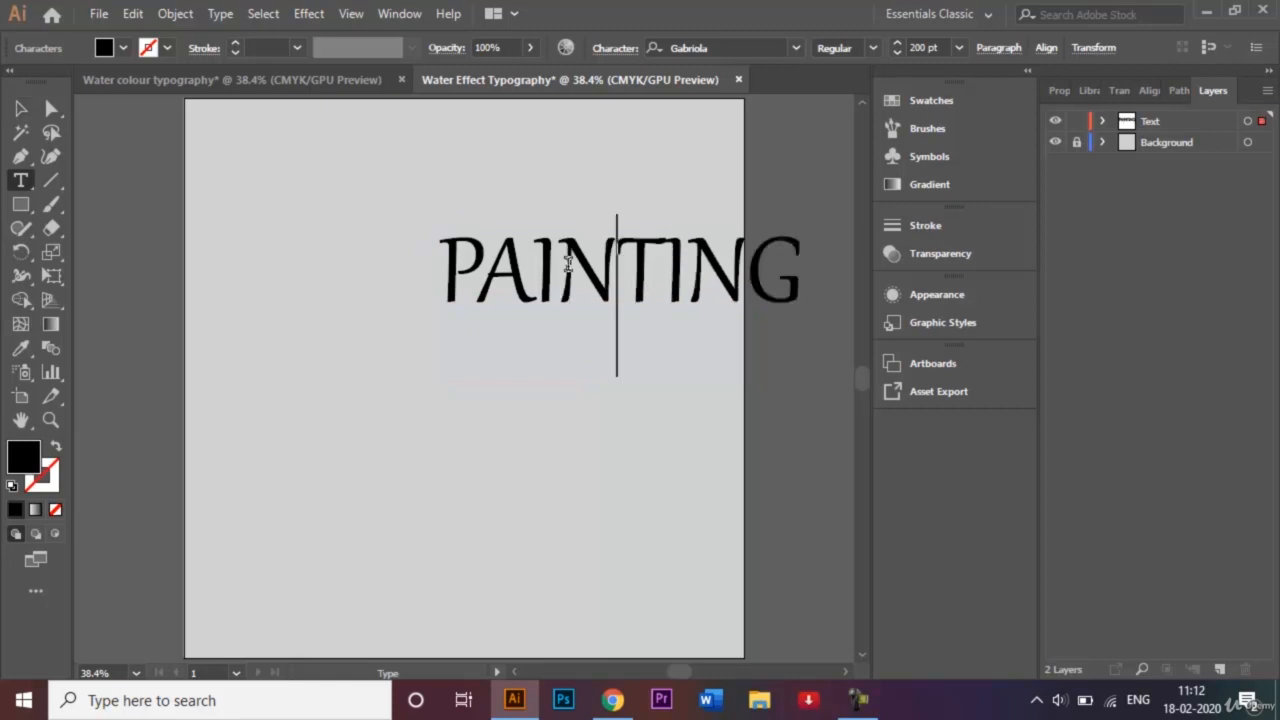
left_click(22, 108)
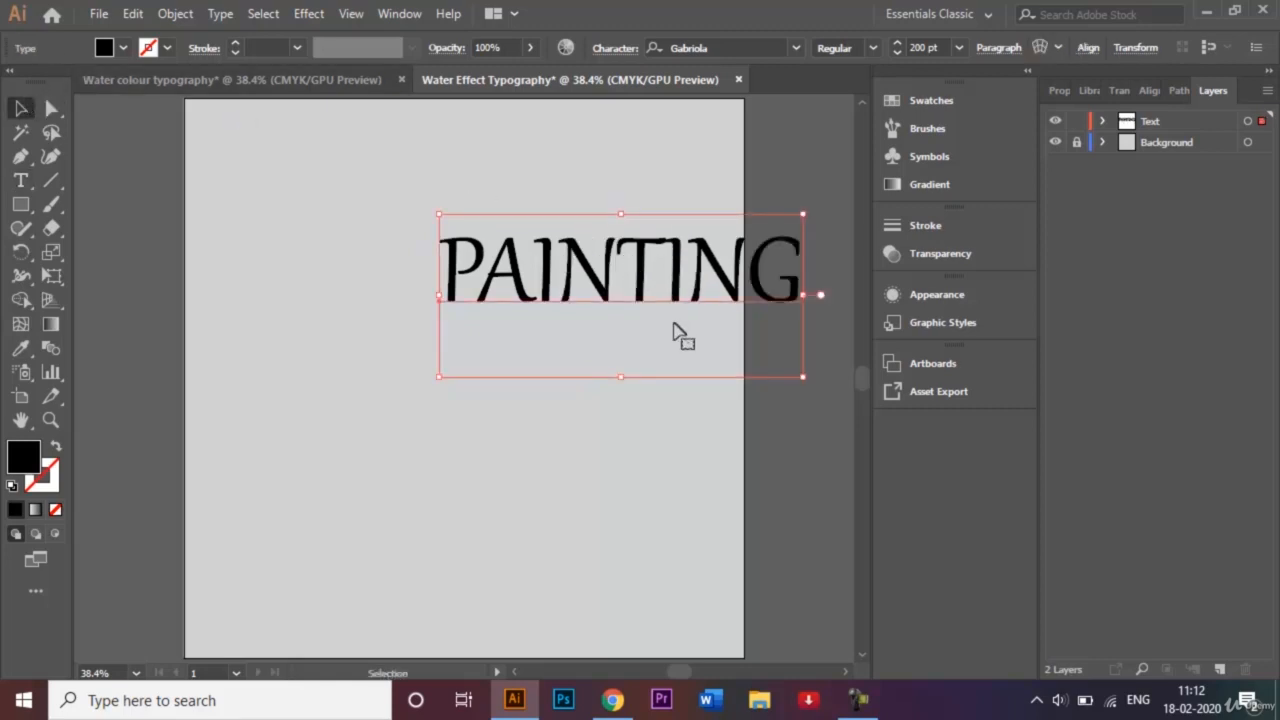
mouse_move(621, 293)
left_mouse_down()
mouse_move(495, 297)
mouse_move(455, 330)
left_mouse_up()
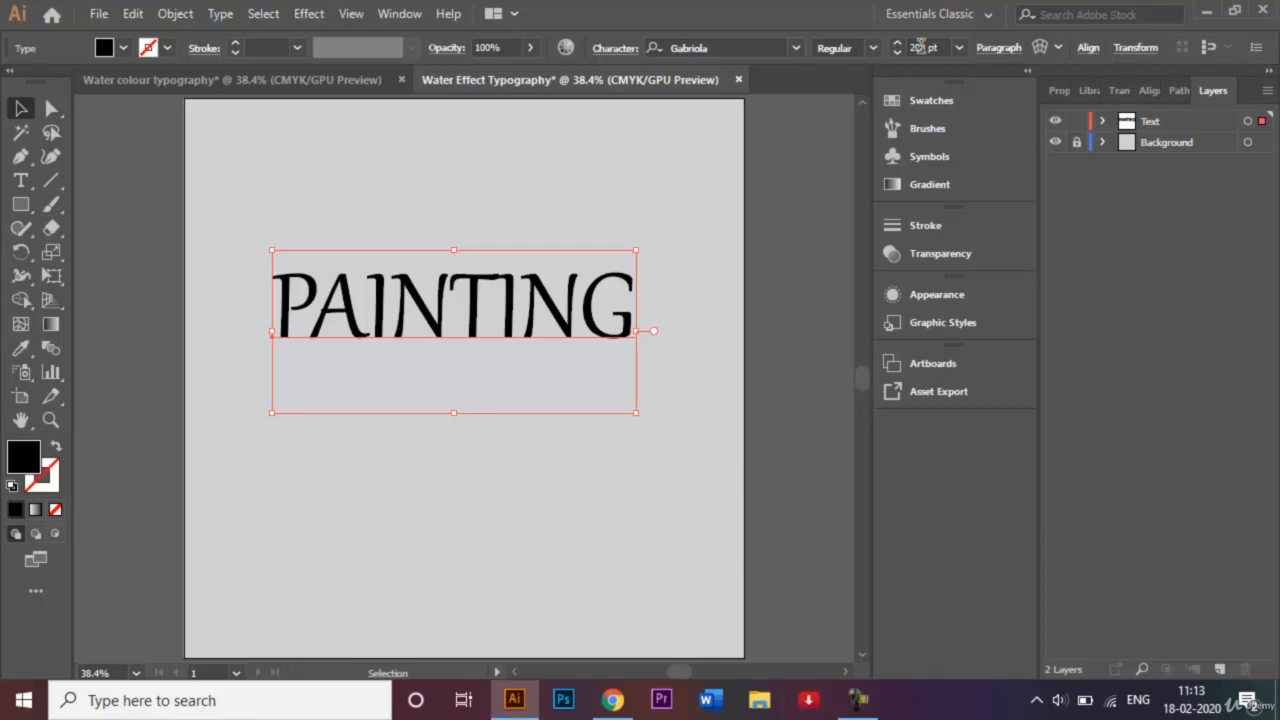
Step: Set the font size of the PAINTING text to 250 pt
left_click(920, 47)
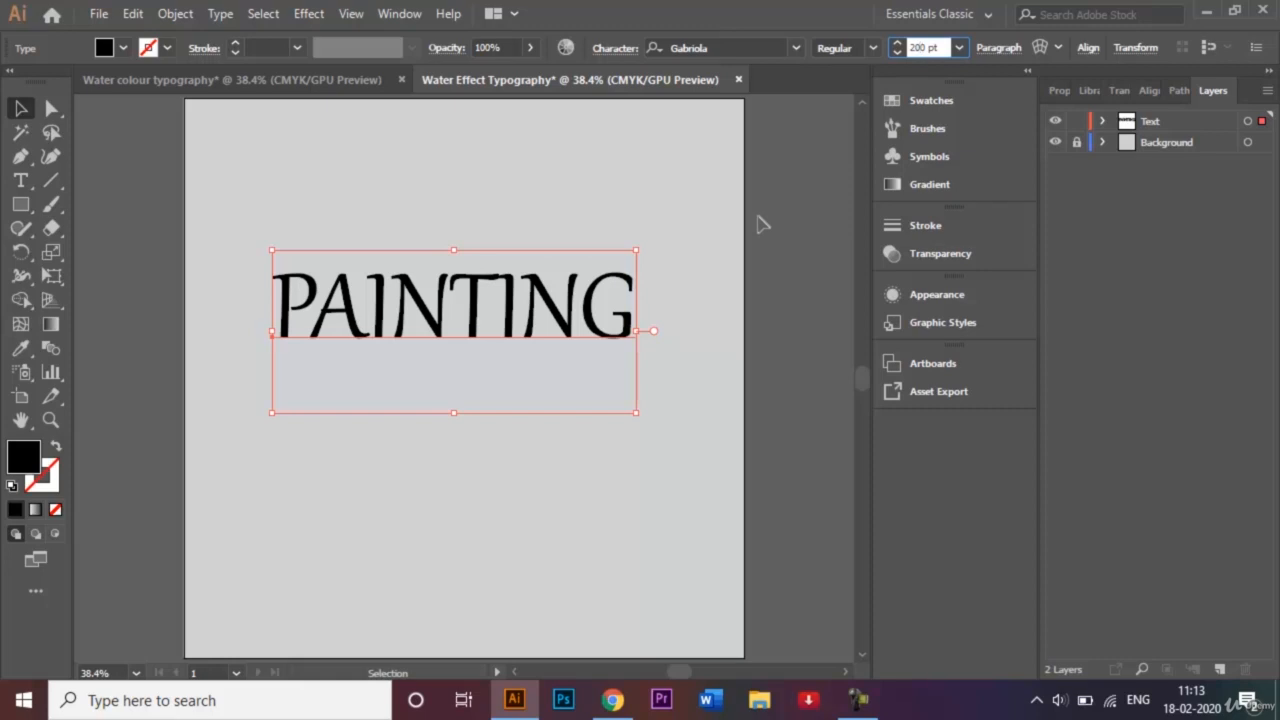
type("250")
key("Return")
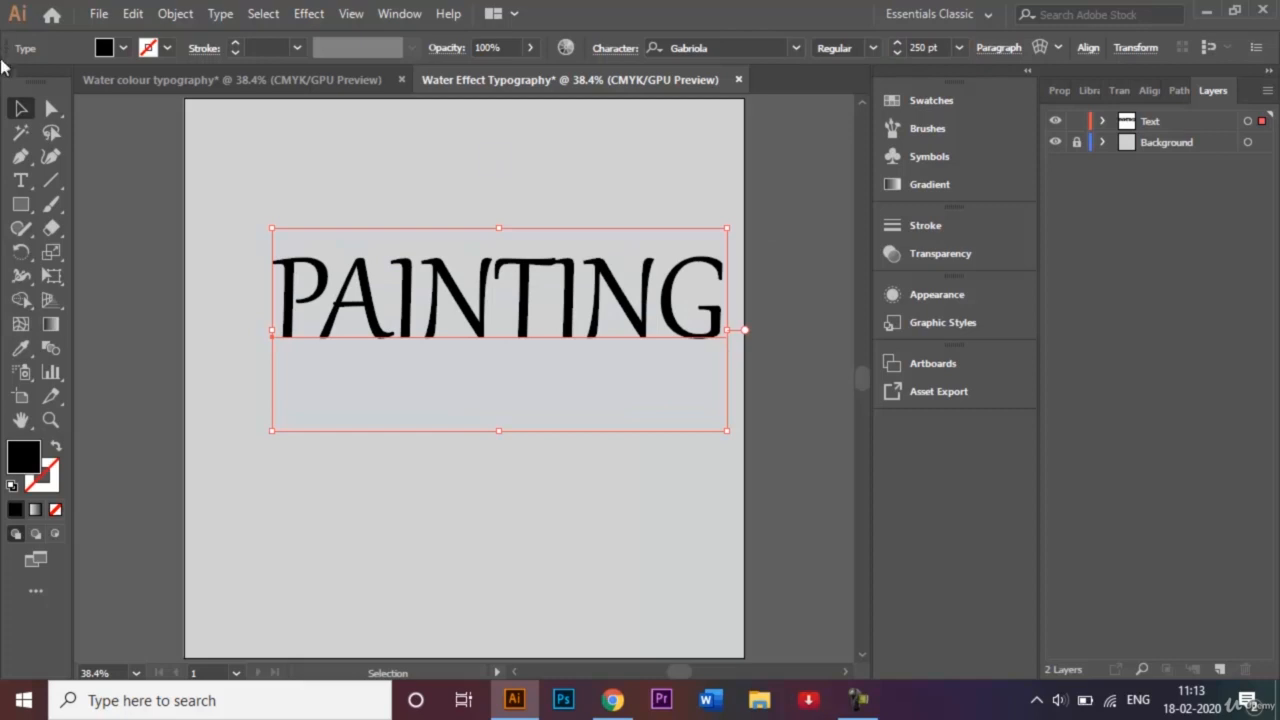
Step: Move the PAINTING text nearer the artboard's centre, and check the finished Water colour typography document for reference before returning
left_click_drag(455, 305, 407, 345)
left_click(805, 360)
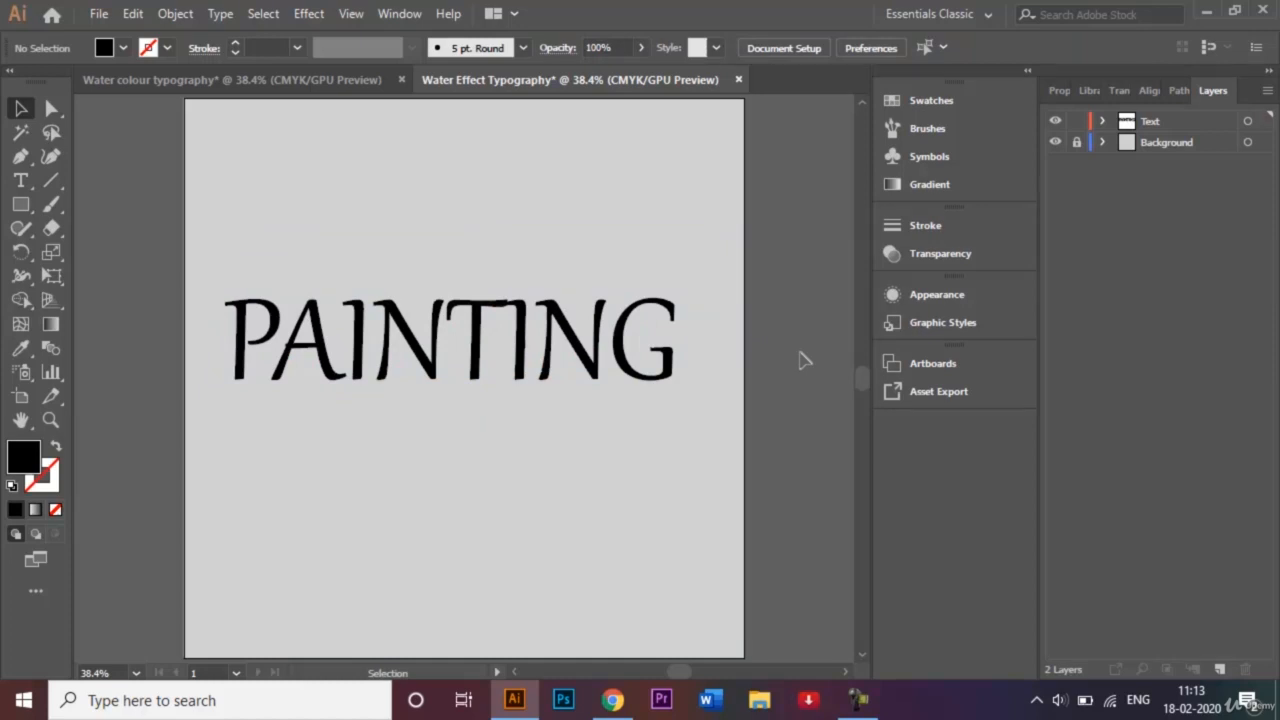
left_click(277, 79)
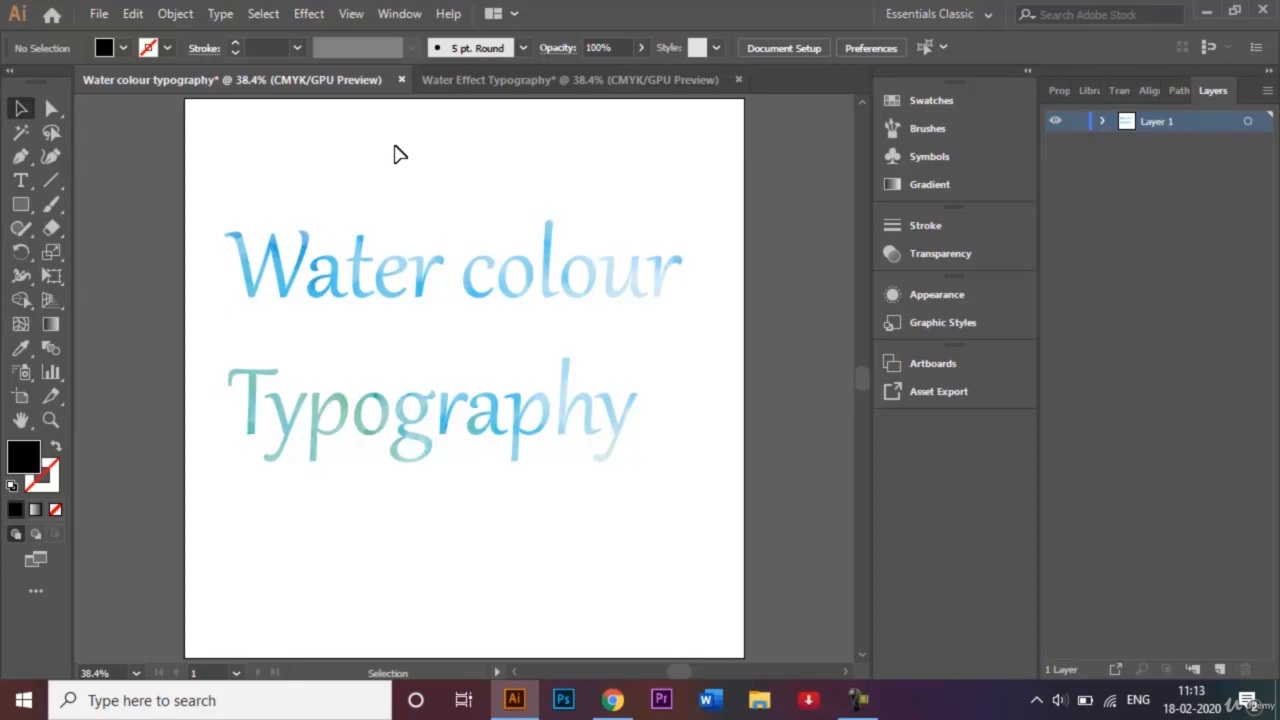
left_click(510, 74)
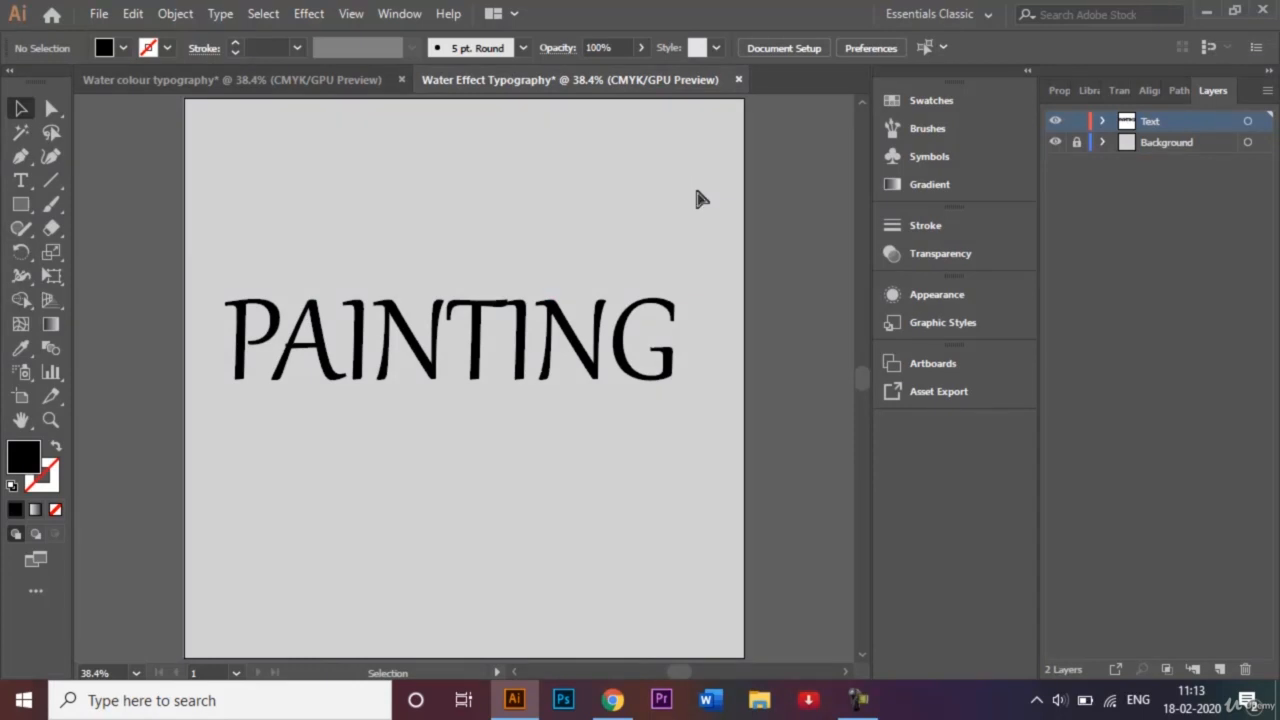
Step: Open Water colour texture.jpg and bring the image into the Water Effect Typography document, on top of the PAINTING text
key("ctrl+o")
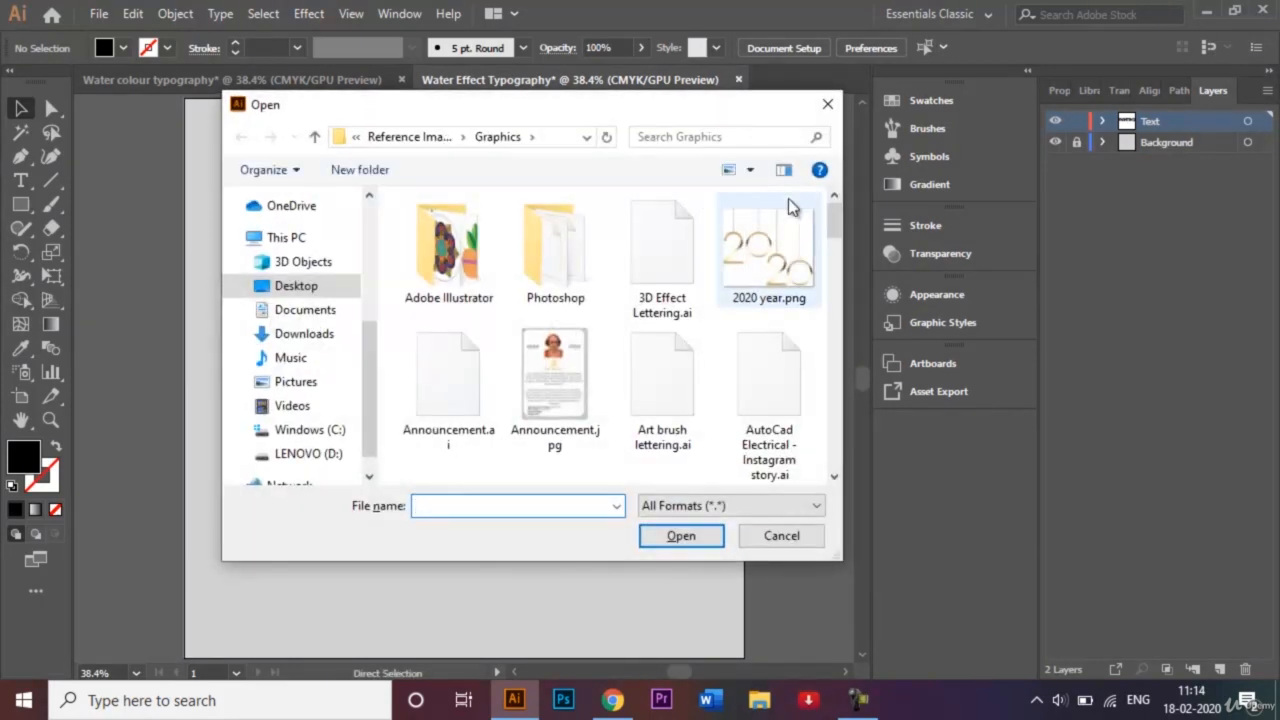
left_click_drag(836, 215, 826, 458)
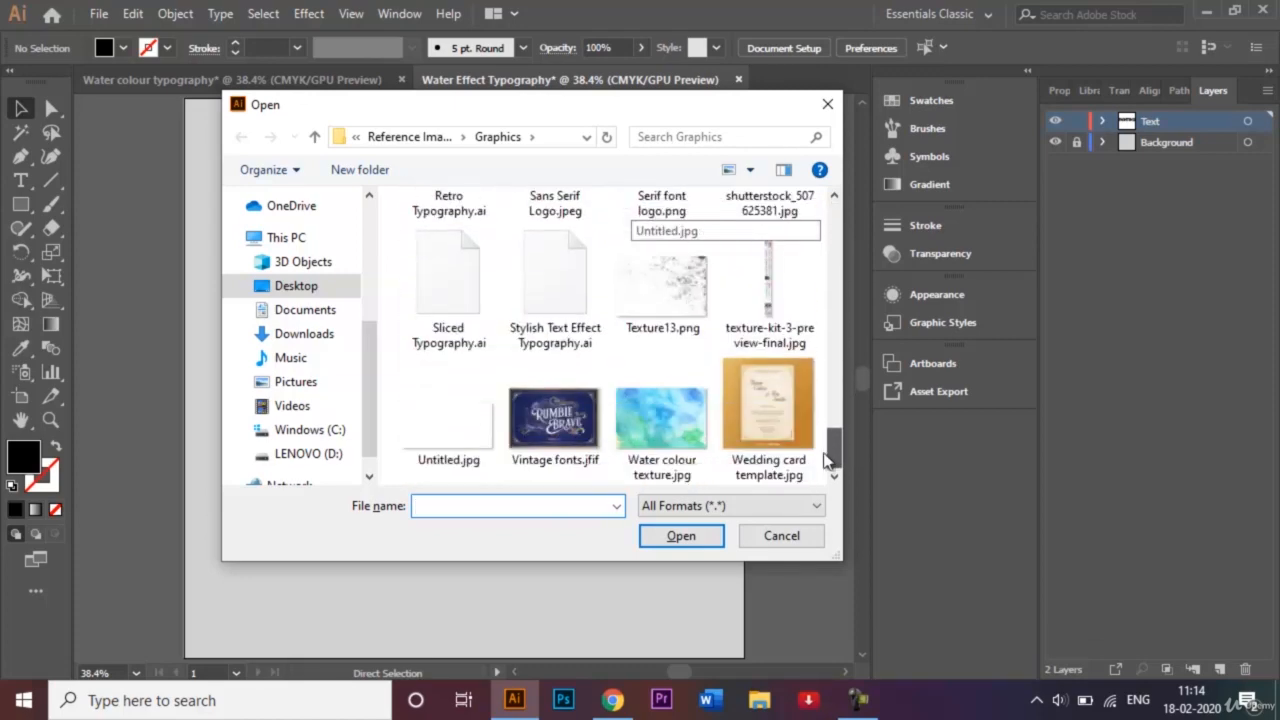
left_click(661, 420)
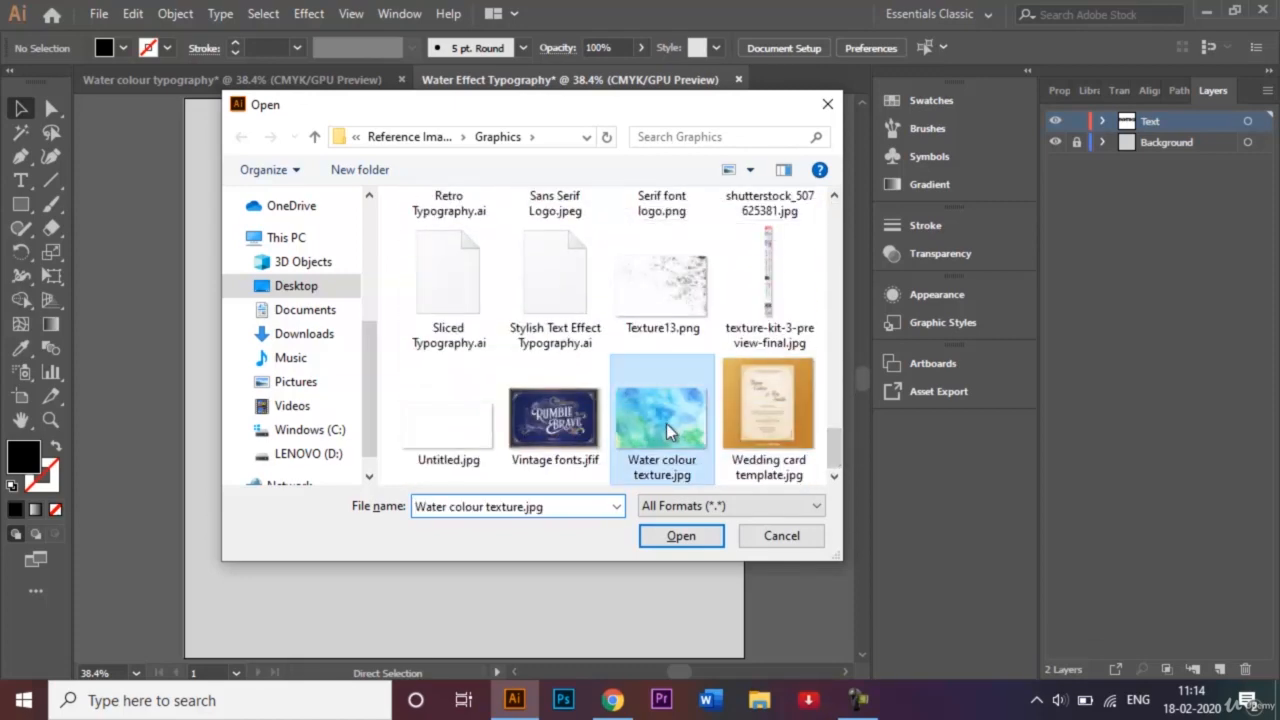
left_click(681, 536)
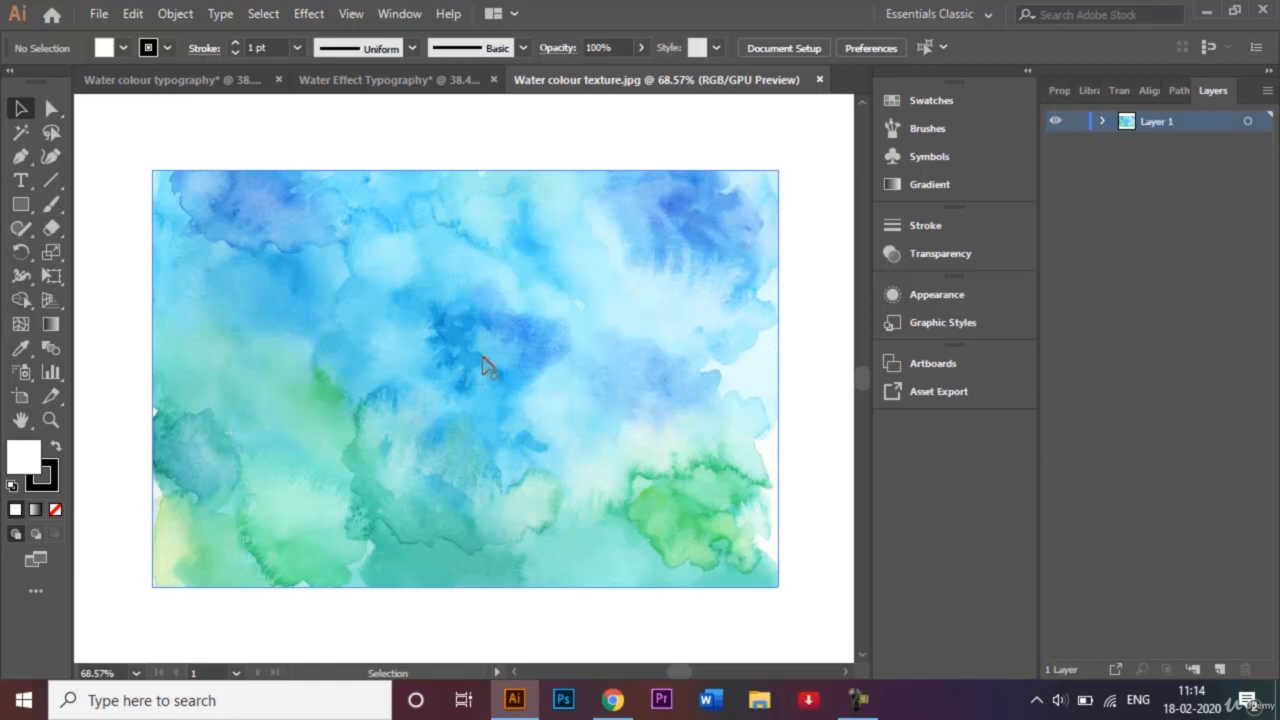
mouse_move(480, 379)
left_mouse_down()
mouse_move(416, 225)
mouse_move(401, 76)
mouse_move(443, 337)
left_mouse_up()
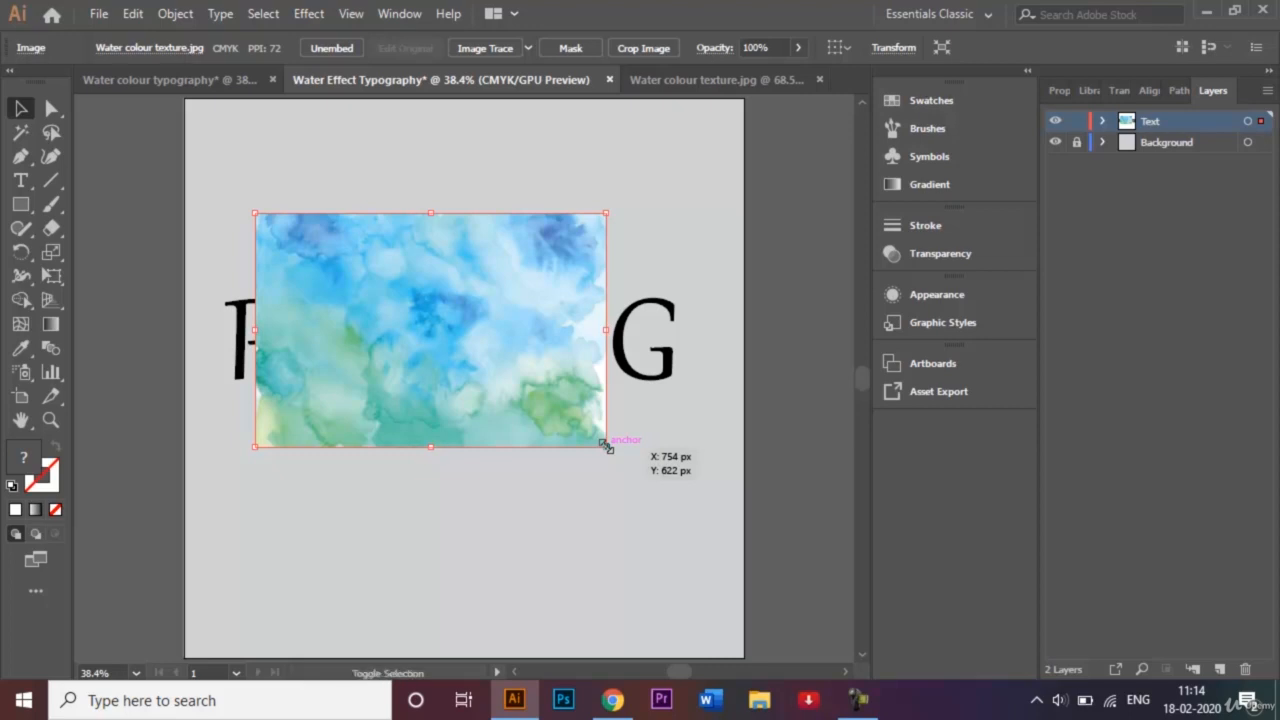
Step: Enlarge the watercolour texture to about 892 x 594 px, covering the whole word, and send it behind the PAINTING text
left_click_drag(604, 444, 678, 522)
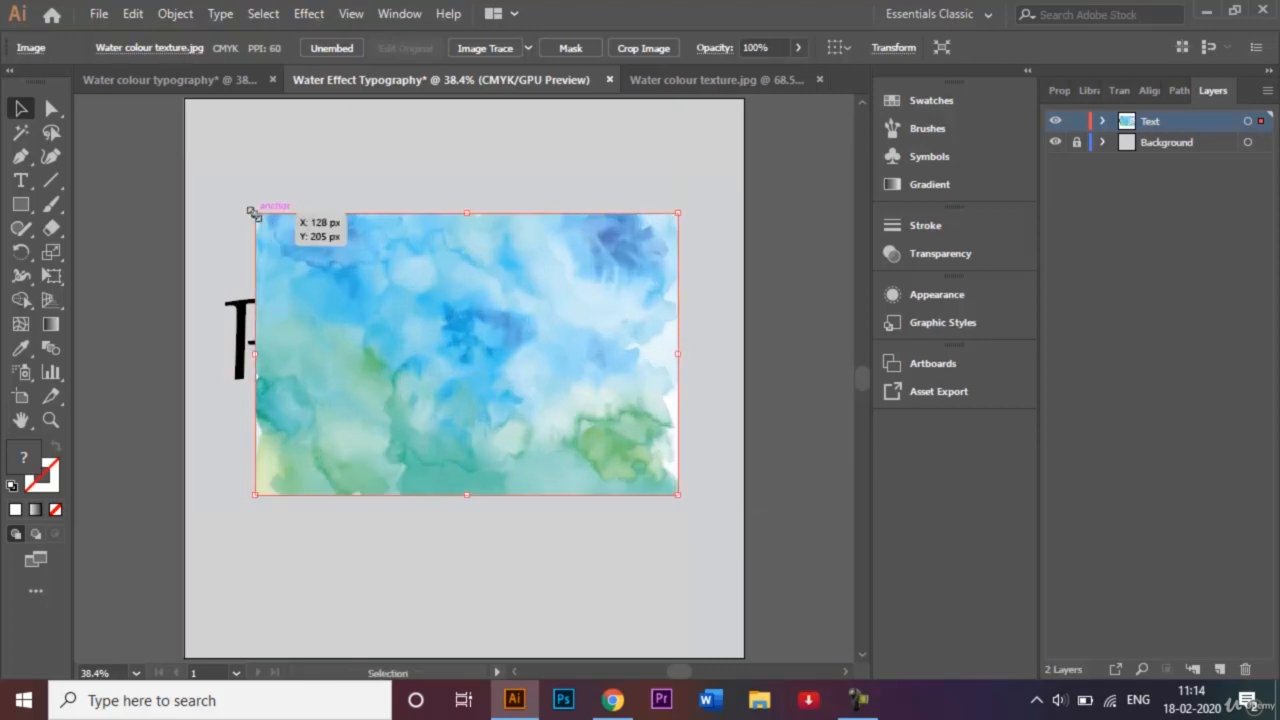
left_click_drag(252, 211, 217, 188)
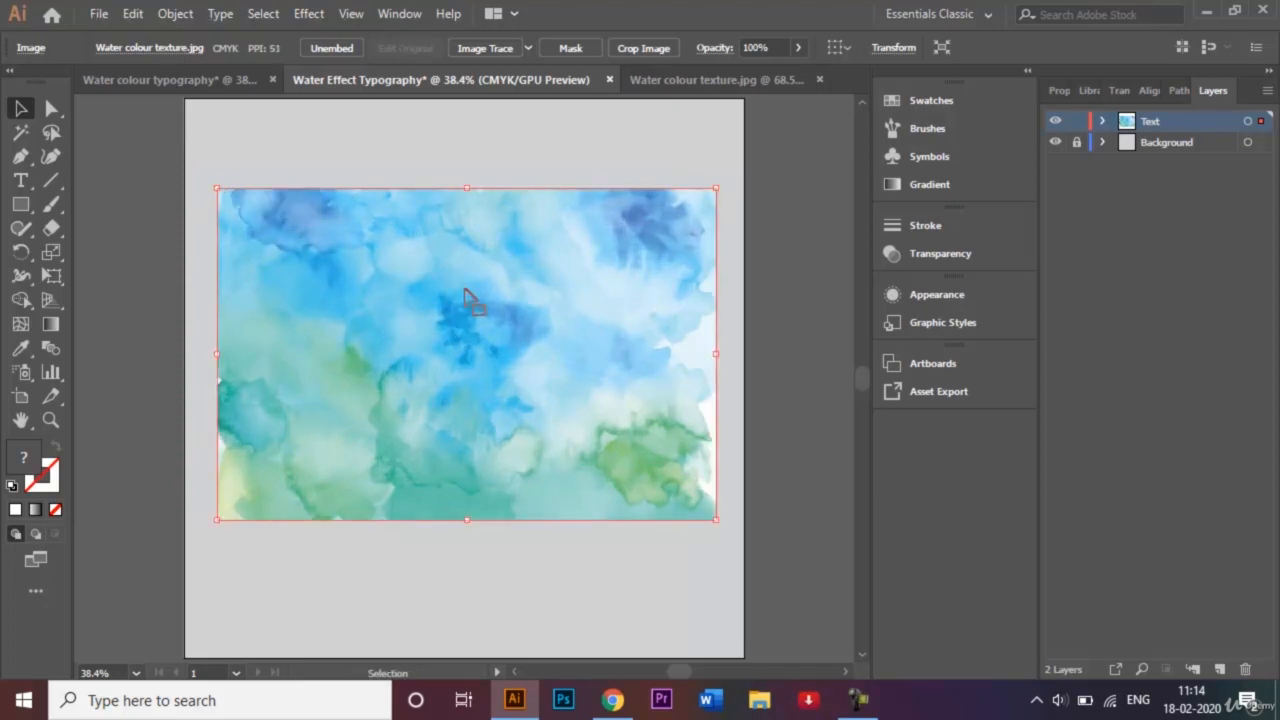
right_click(405, 313)
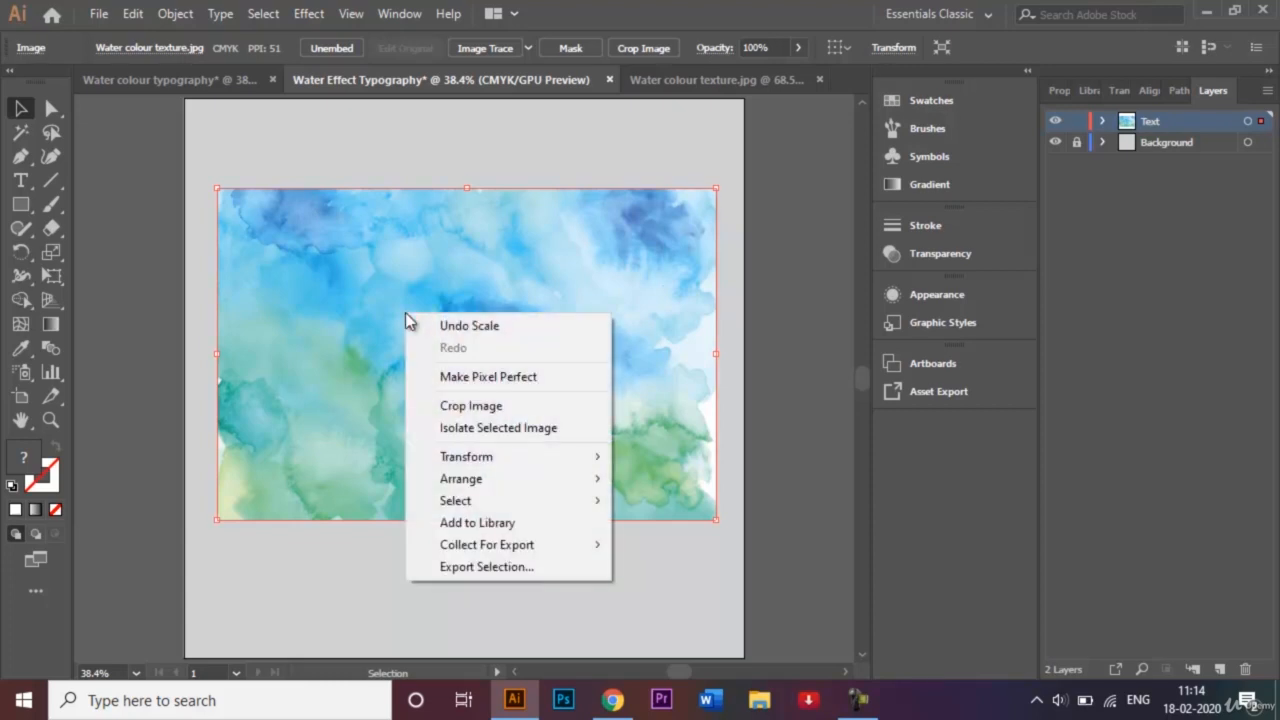
mouse_move(490, 490)
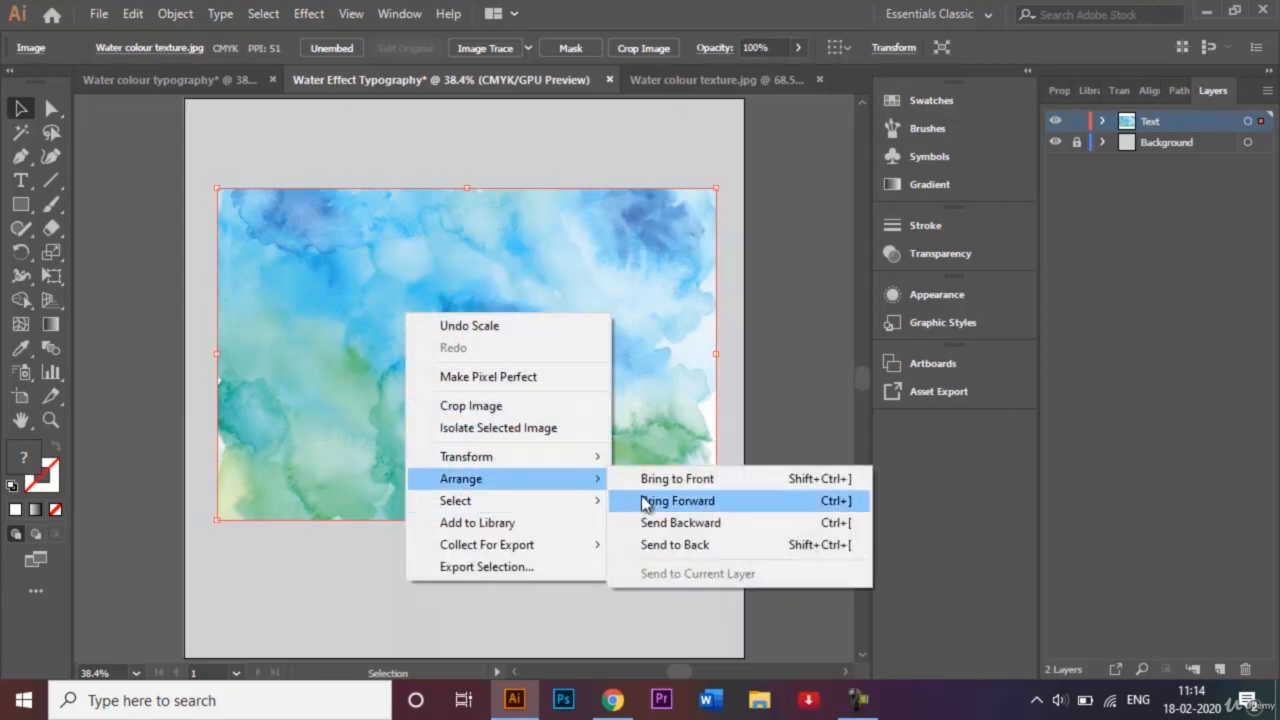
left_click(669, 545)
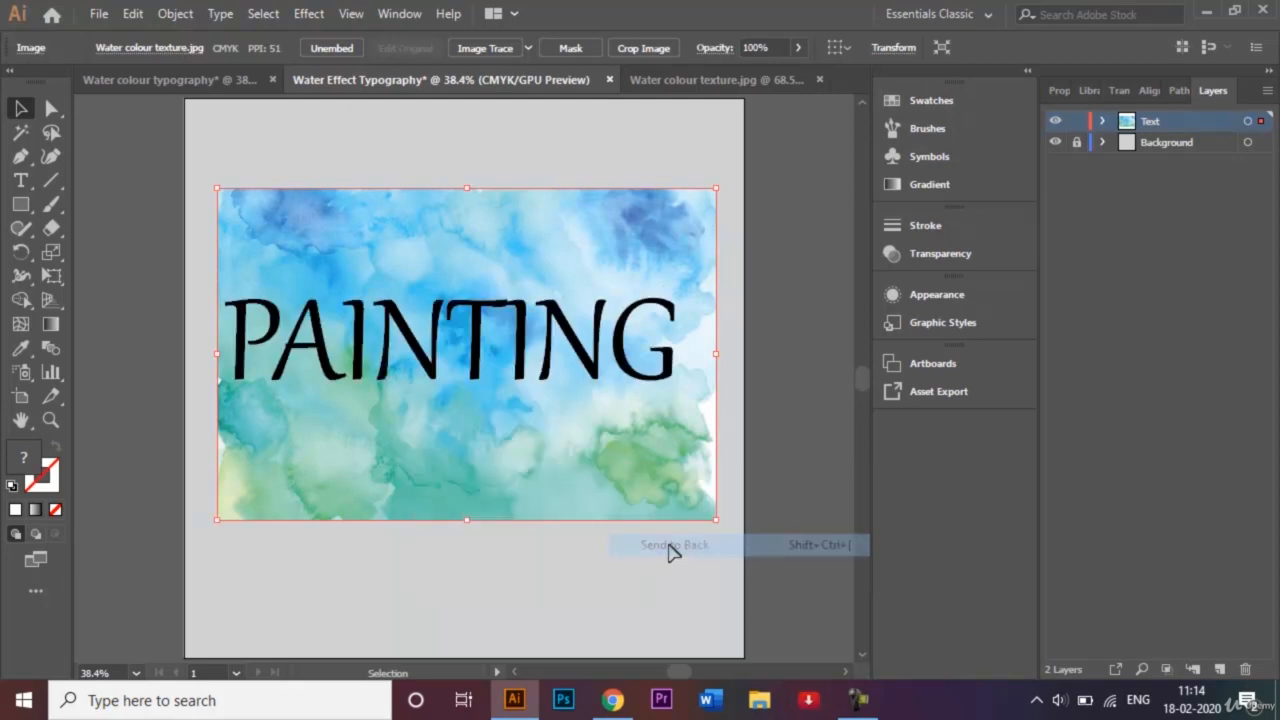
left_click(548, 588)
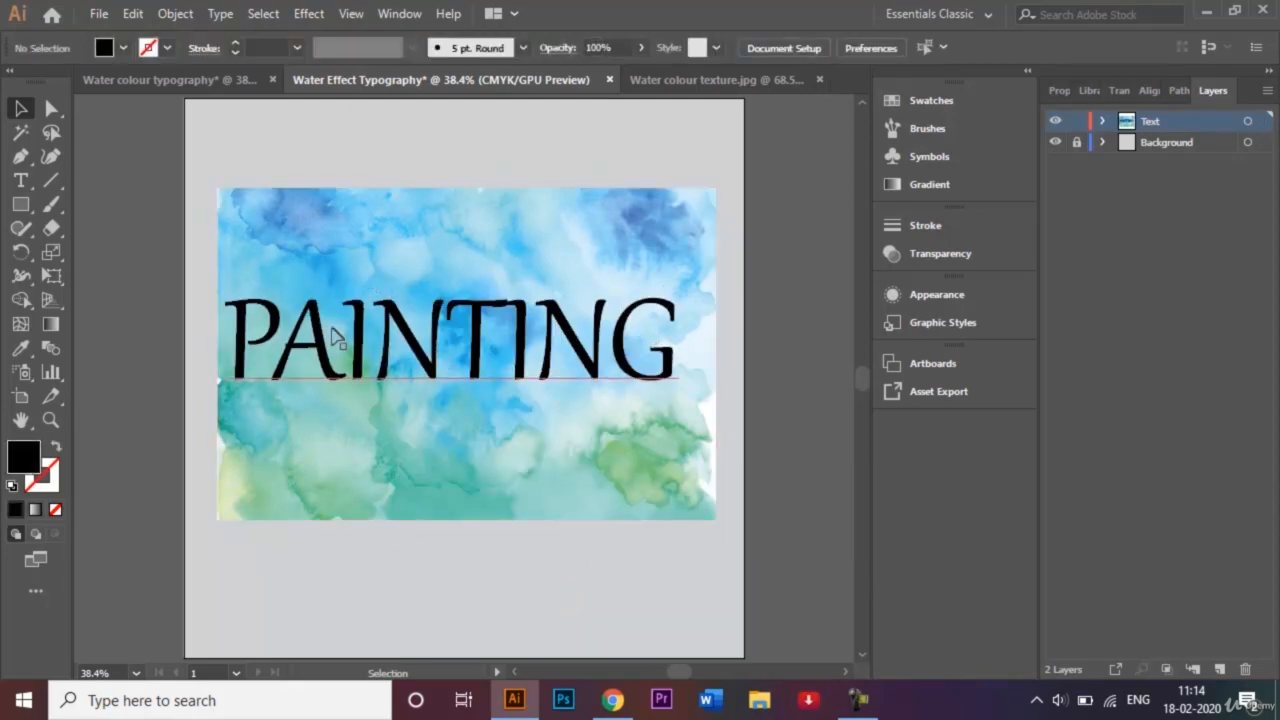
Step: Align the PAINTING text and the watercolour texture with each other on their horizontal centres
left_click(550, 345)
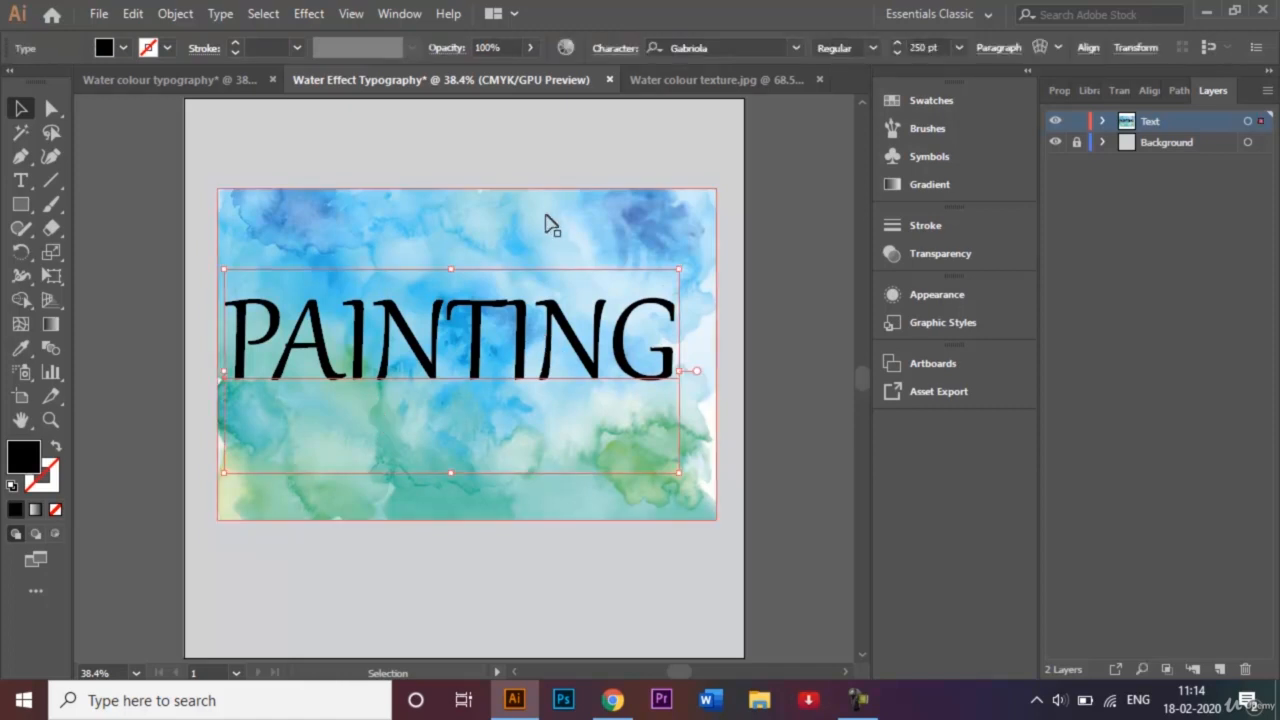
left_click(551, 220, "shift")
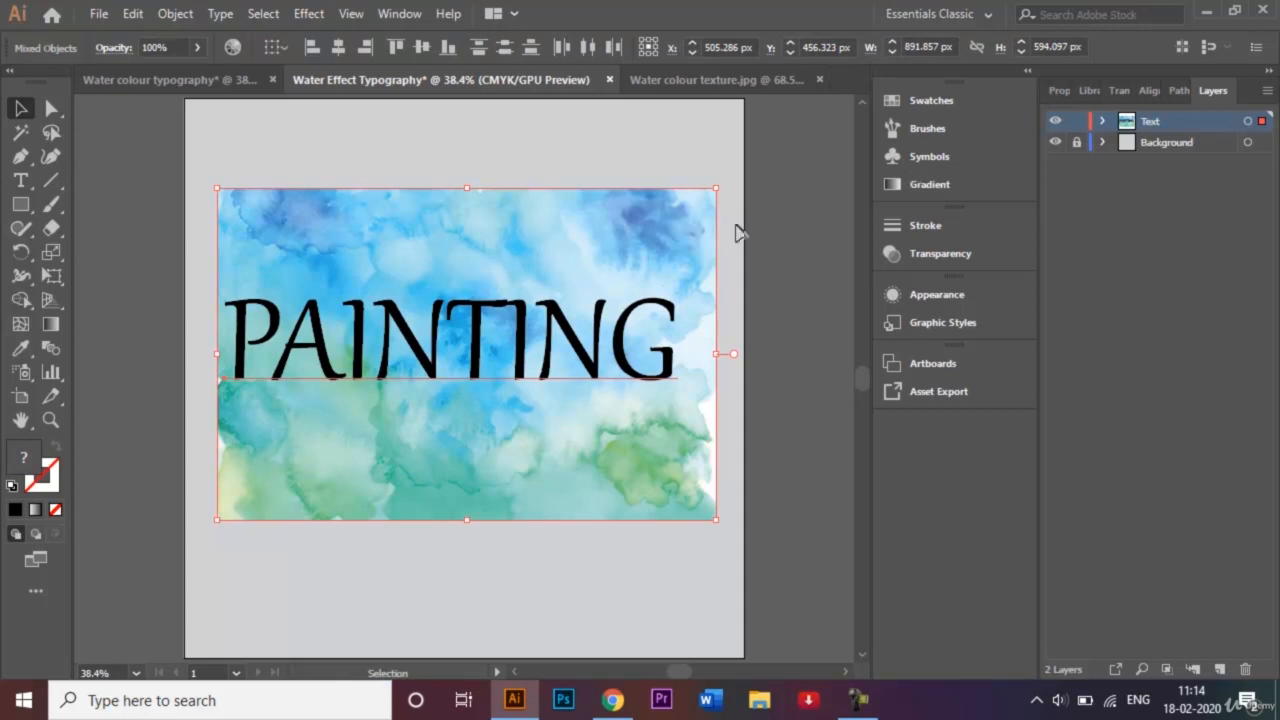
left_click(1147, 90)
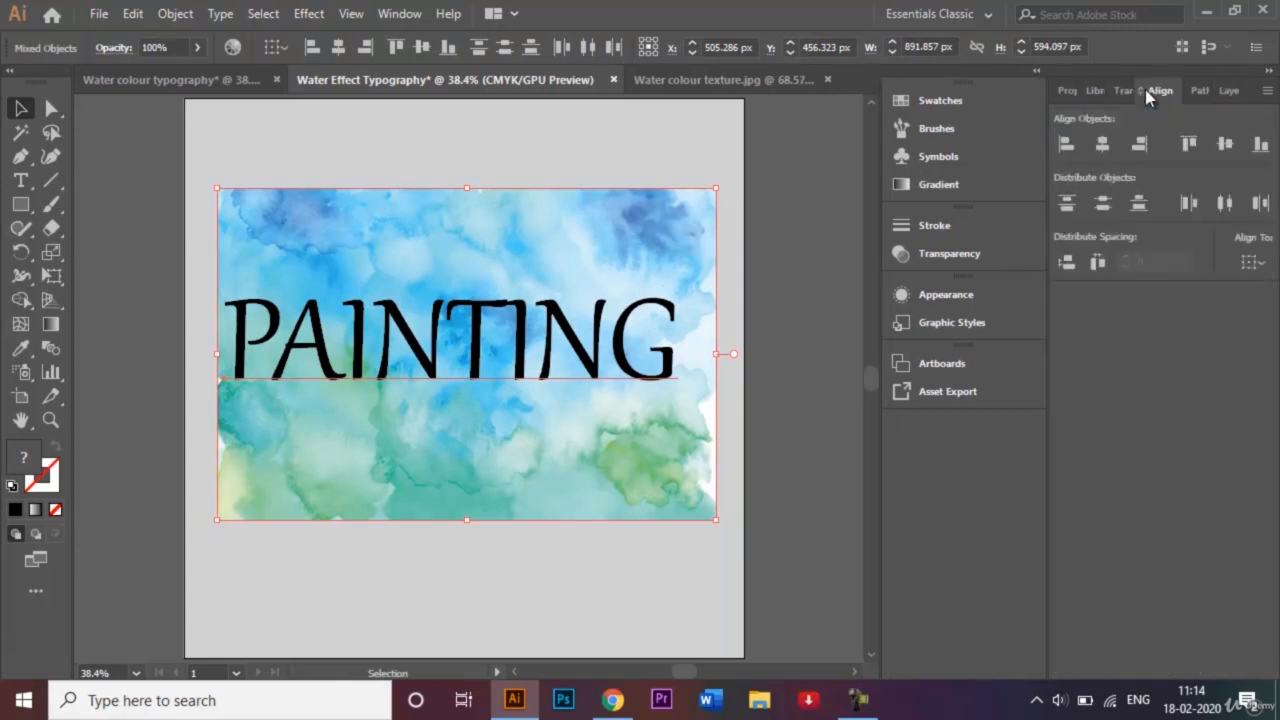
left_click(1101, 145)
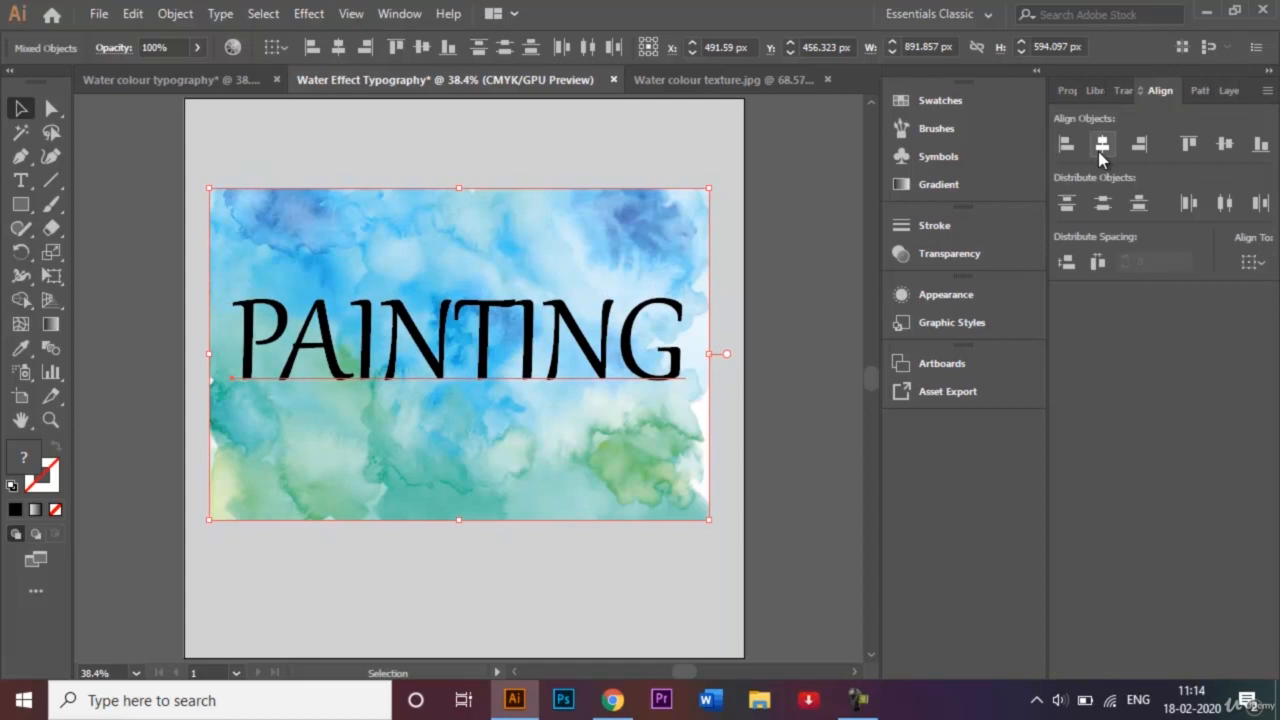
left_click(795, 268)
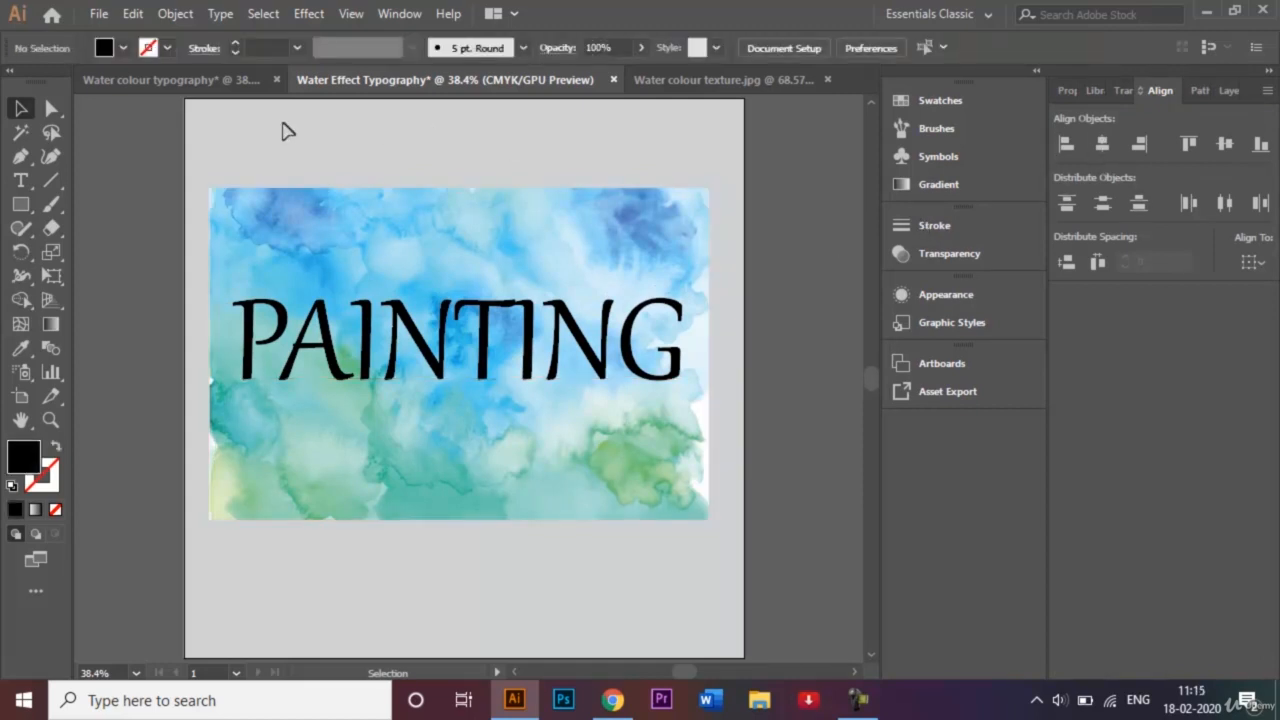
Step: Make a clipping mask from the text and the texture so the watercolour fills only the letters of PAINTING
mouse_move(203, 129)
left_mouse_down()
mouse_move(429, 423)
mouse_move(531, 499)
mouse_move(669, 557)
mouse_move(711, 557)
left_mouse_up()
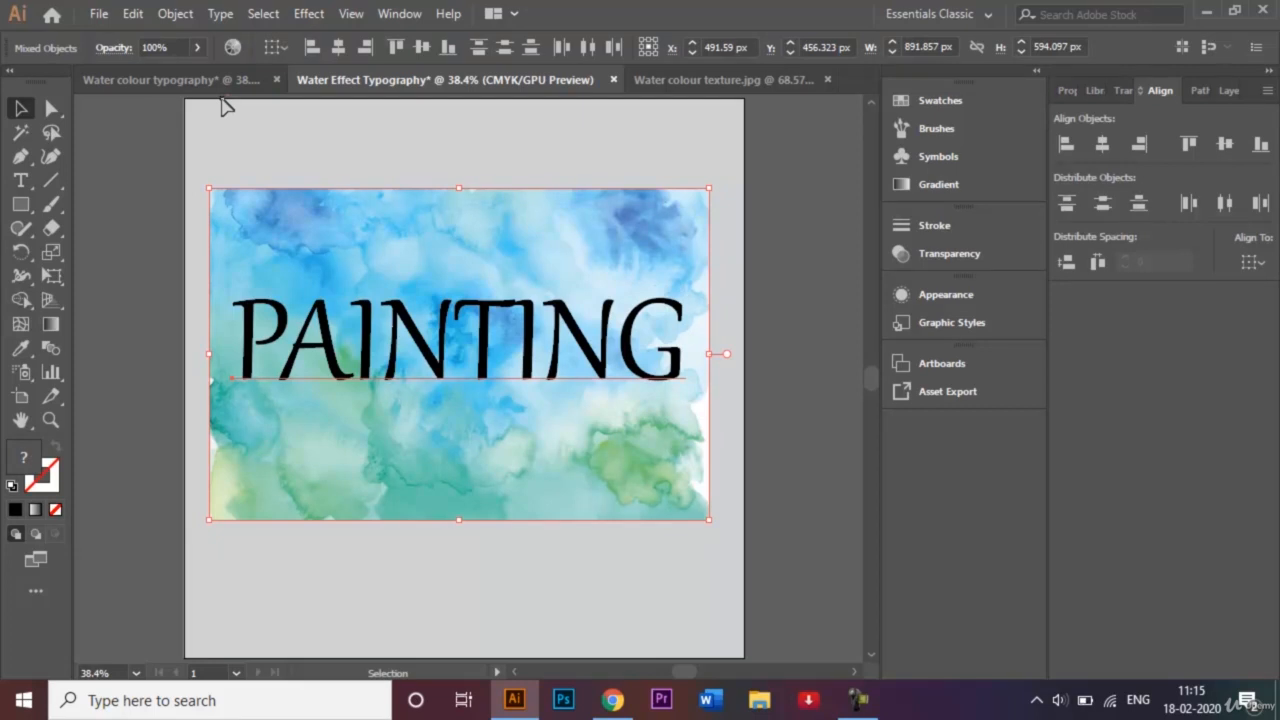
key("a")
key("ctrl+7")
key("v")
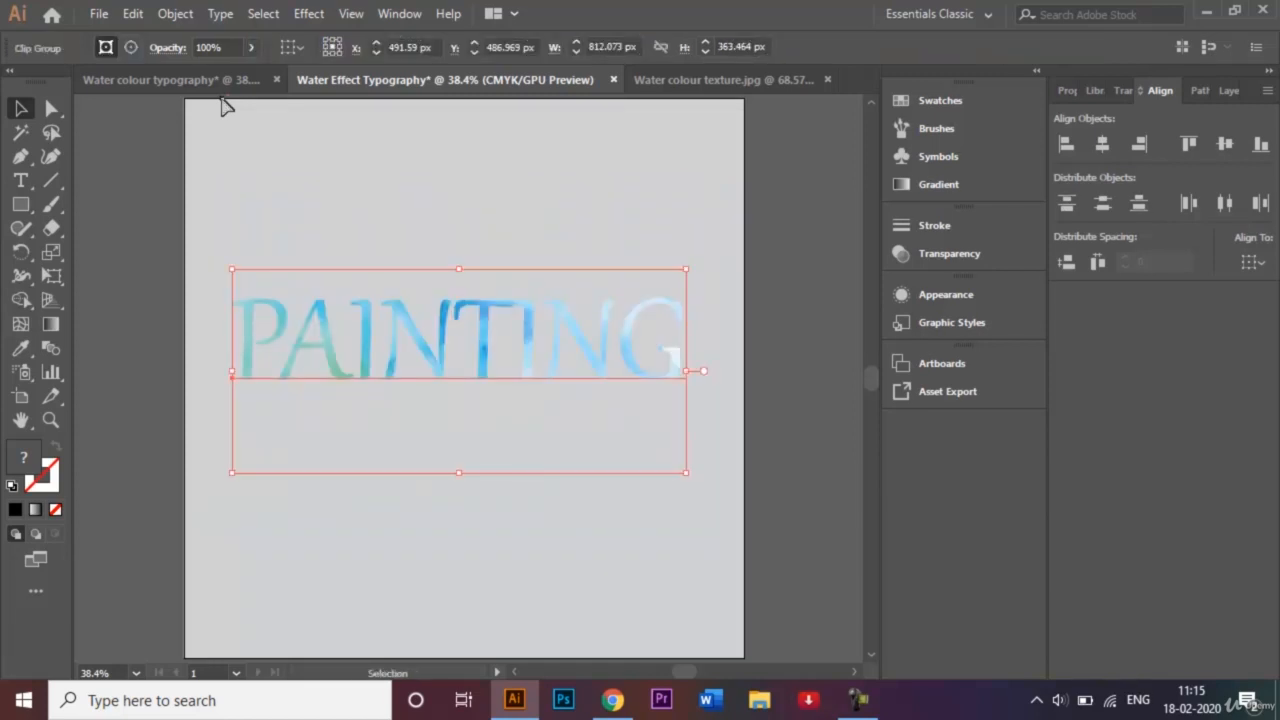
left_click(784, 272)
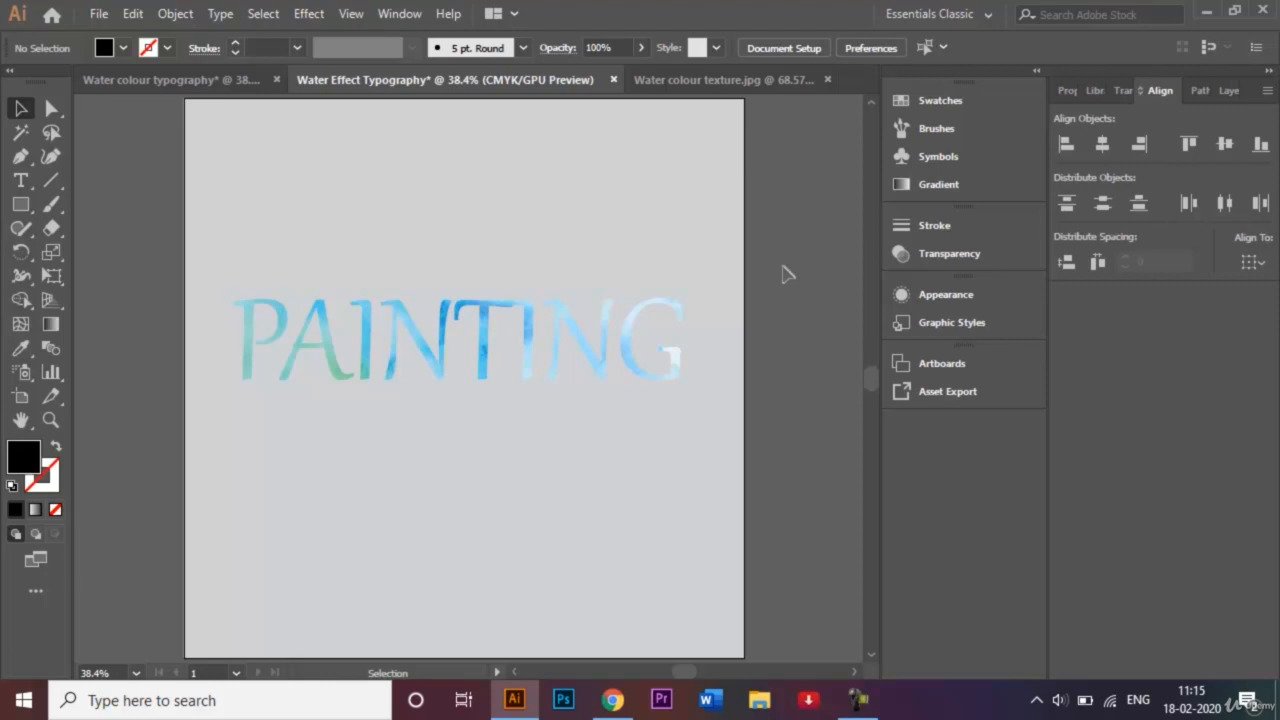
Step: Move the clipped PAINTING word down about 75 px on the artboard, and close the Water colour texture.jpg document
mouse_move(560, 323)
left_mouse_down()
mouse_move(571, 343)
mouse_move(558, 364)
left_mouse_up()
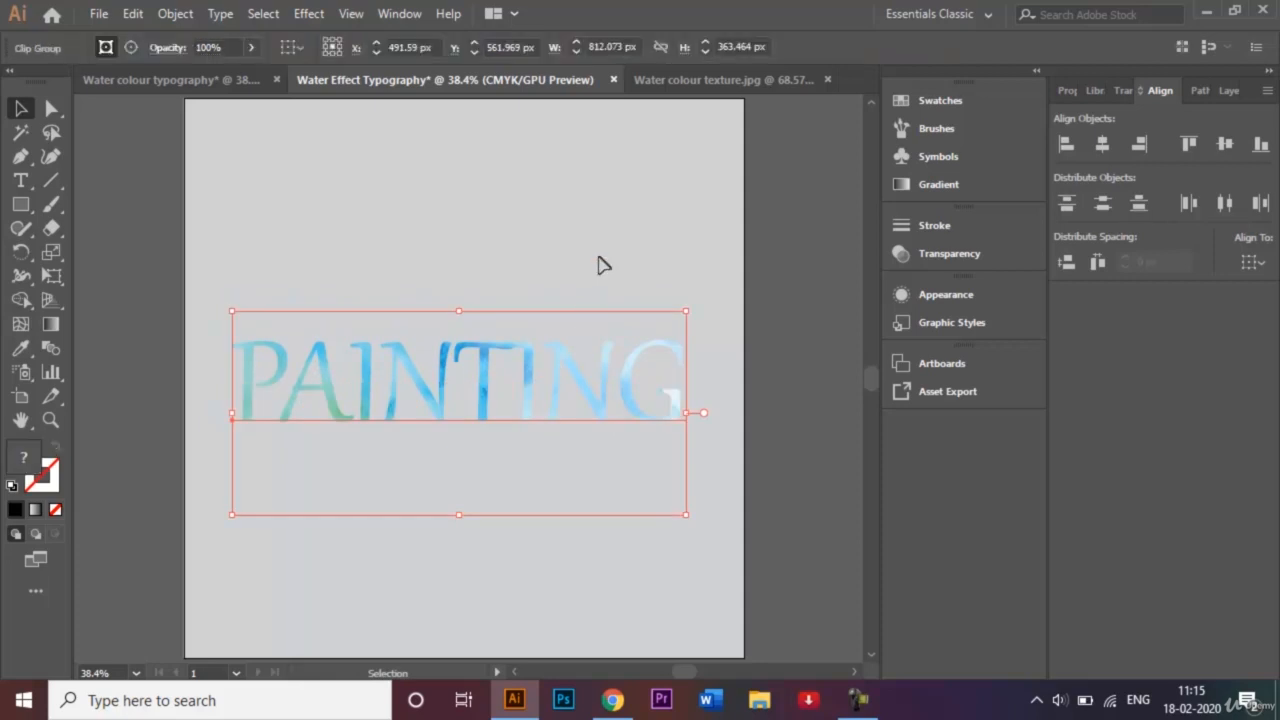
left_click(829, 80)
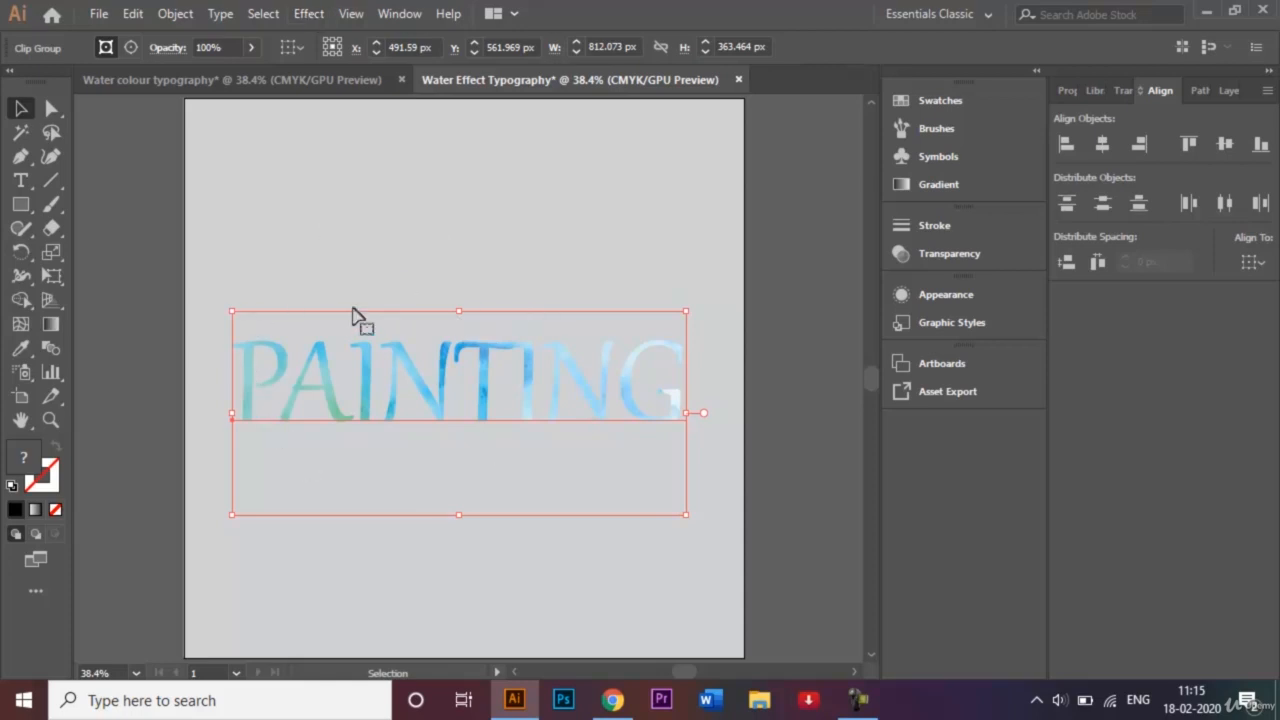
Step: Start a Drop Shadow effect on the clipped PAINTING word with its preview turned on
left_click(313, 16)
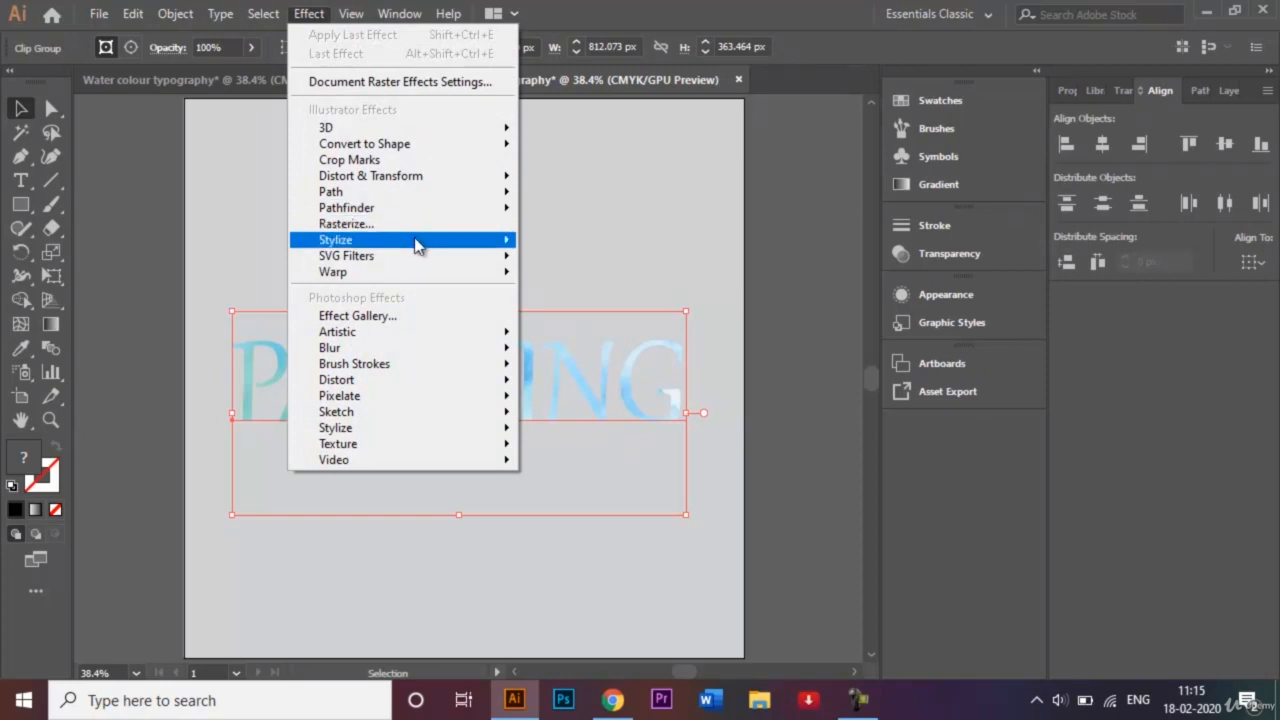
mouse_move(419, 244)
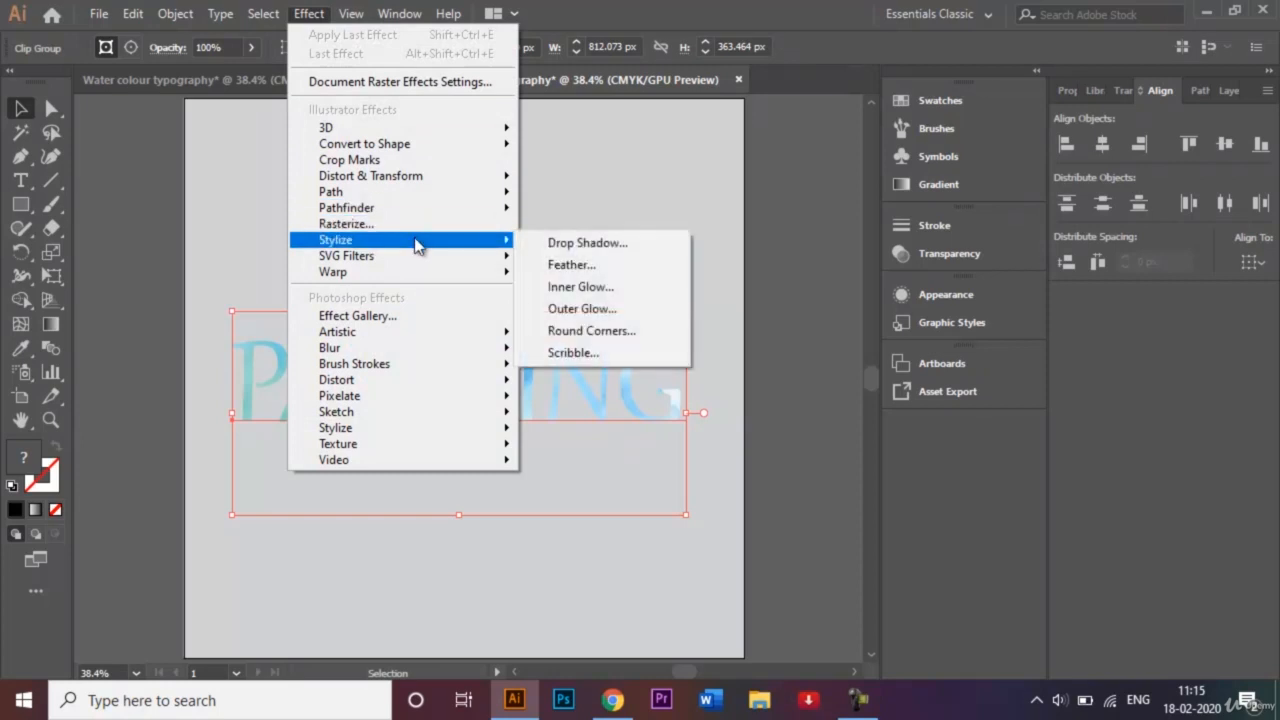
left_click(548, 246)
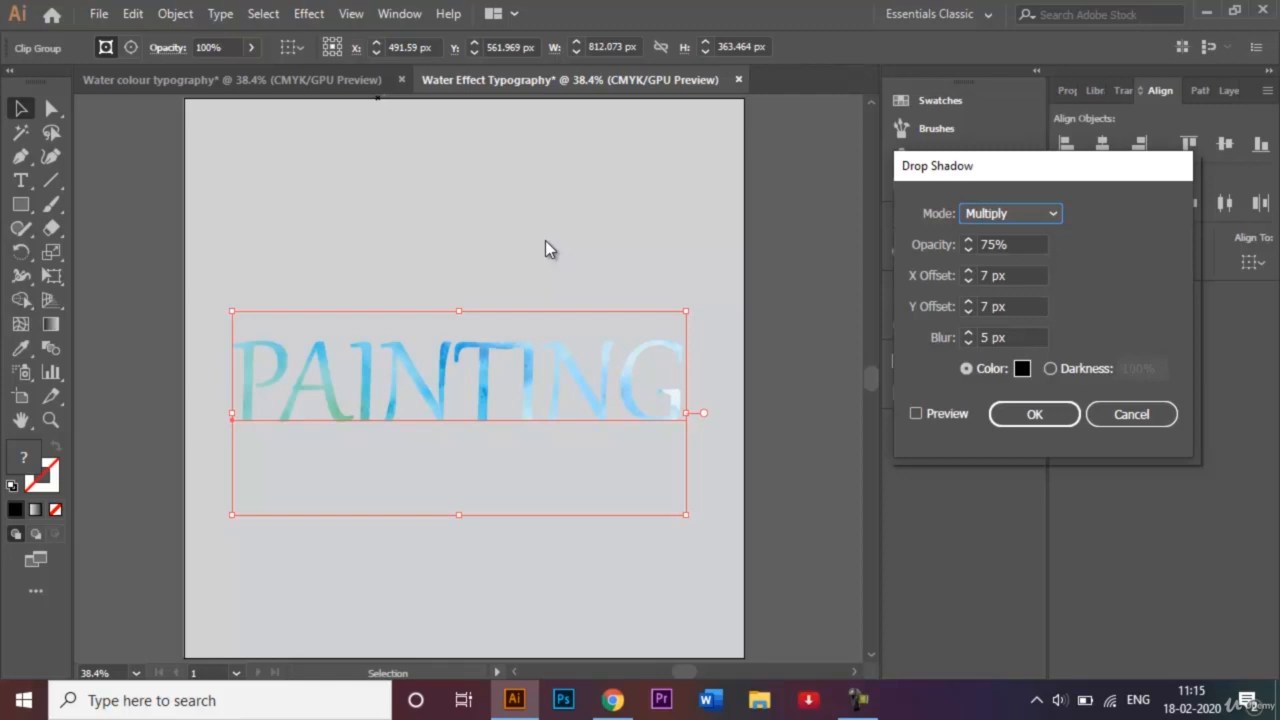
left_click(916, 414)
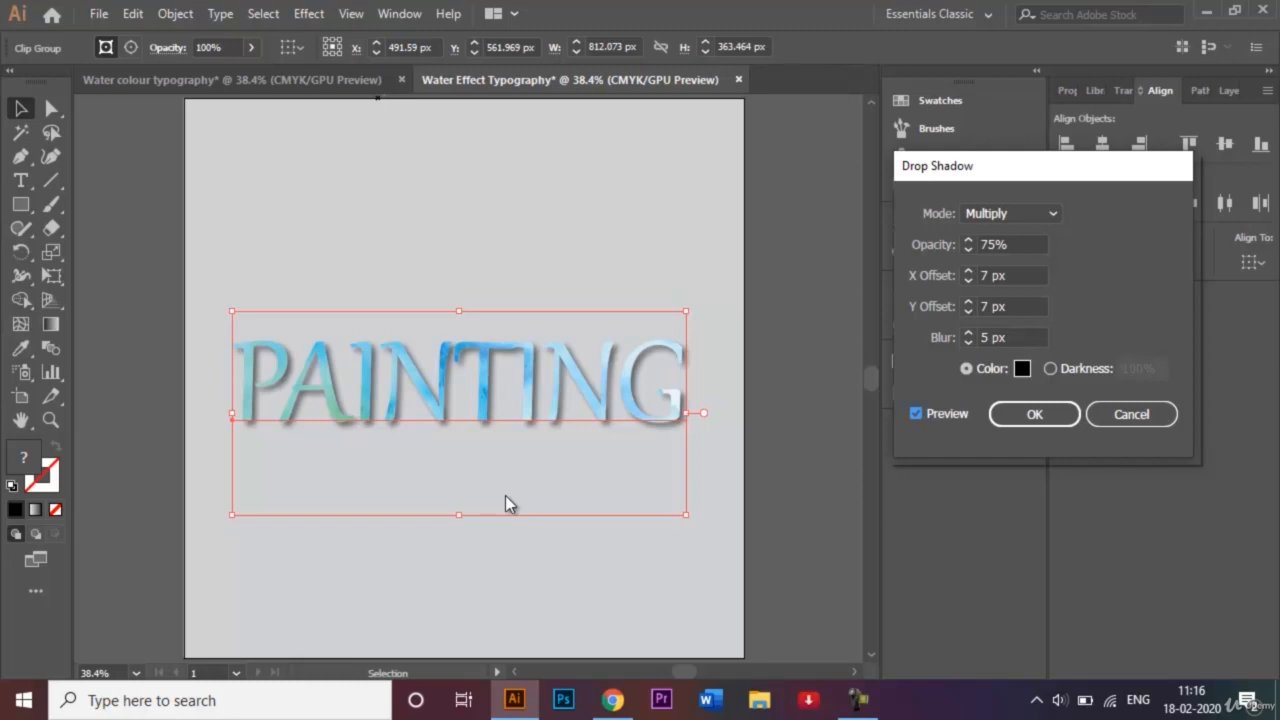
Step: Try the Screen blending mode for the drop shadow, and set the mode back to Multiply
left_click(1049, 208)
key("Escape")
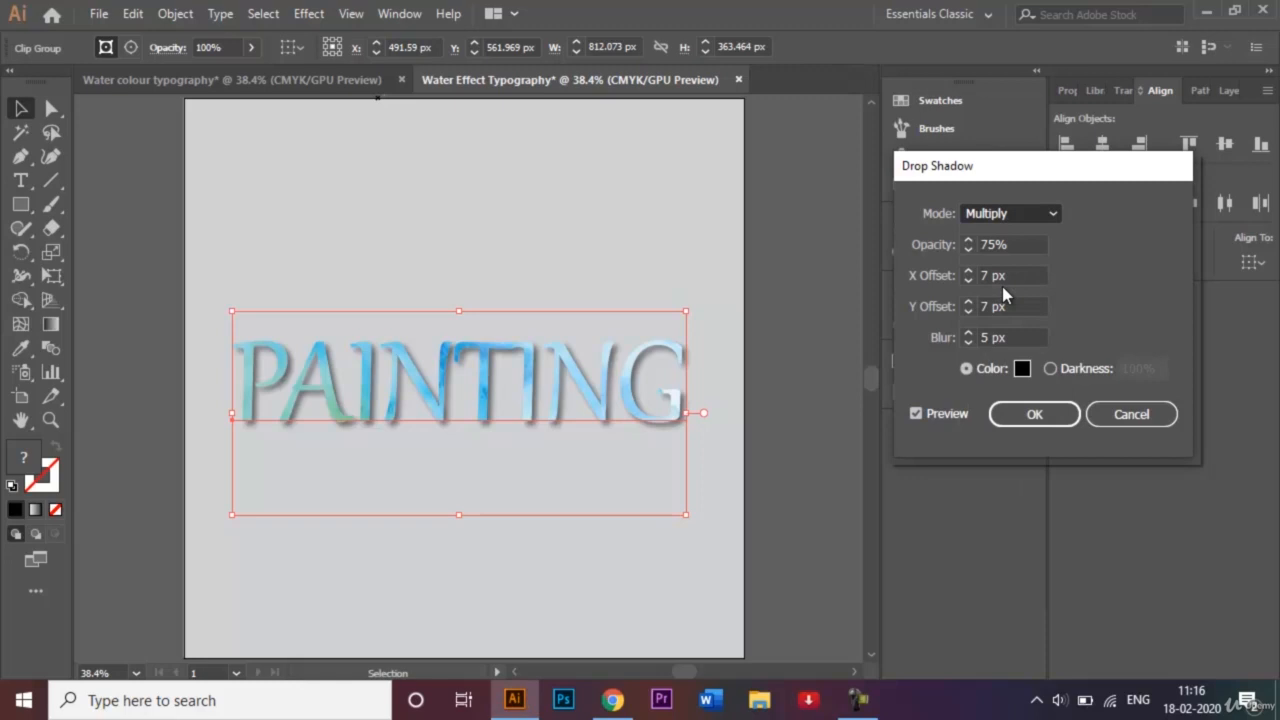
scroll(1085, 208, "down", 1)
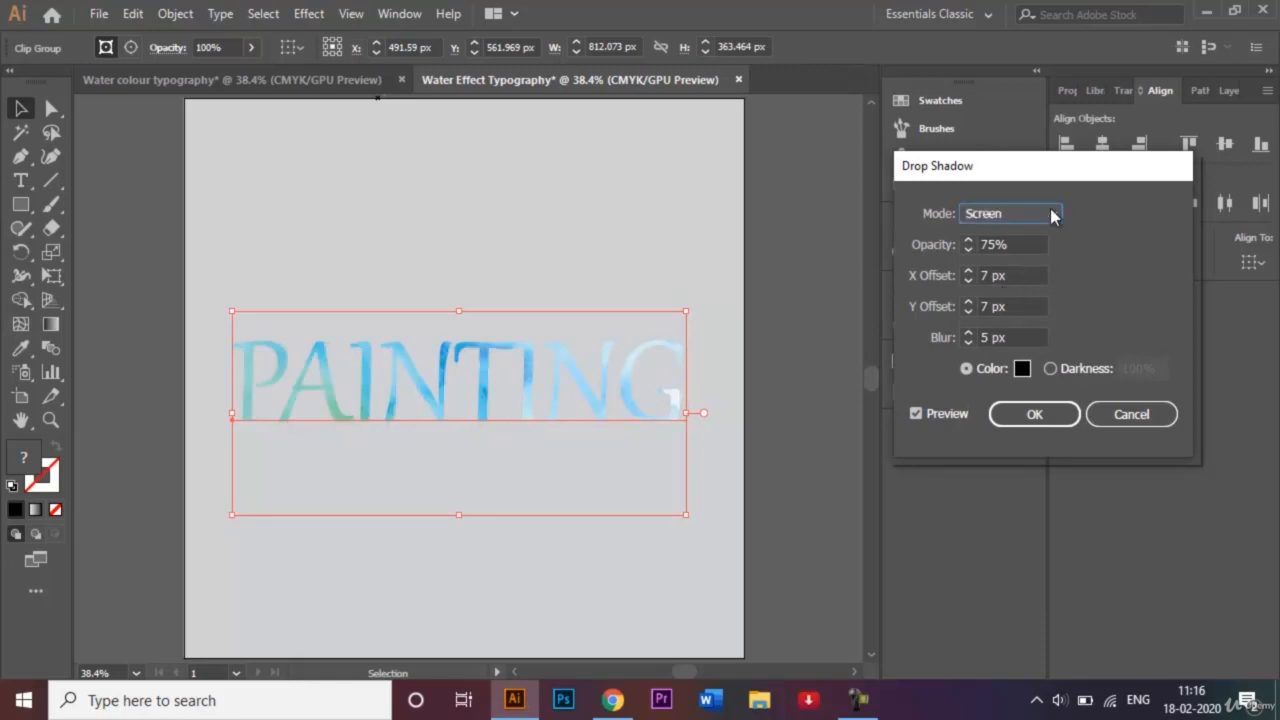
left_click(1052, 215)
key("Escape")
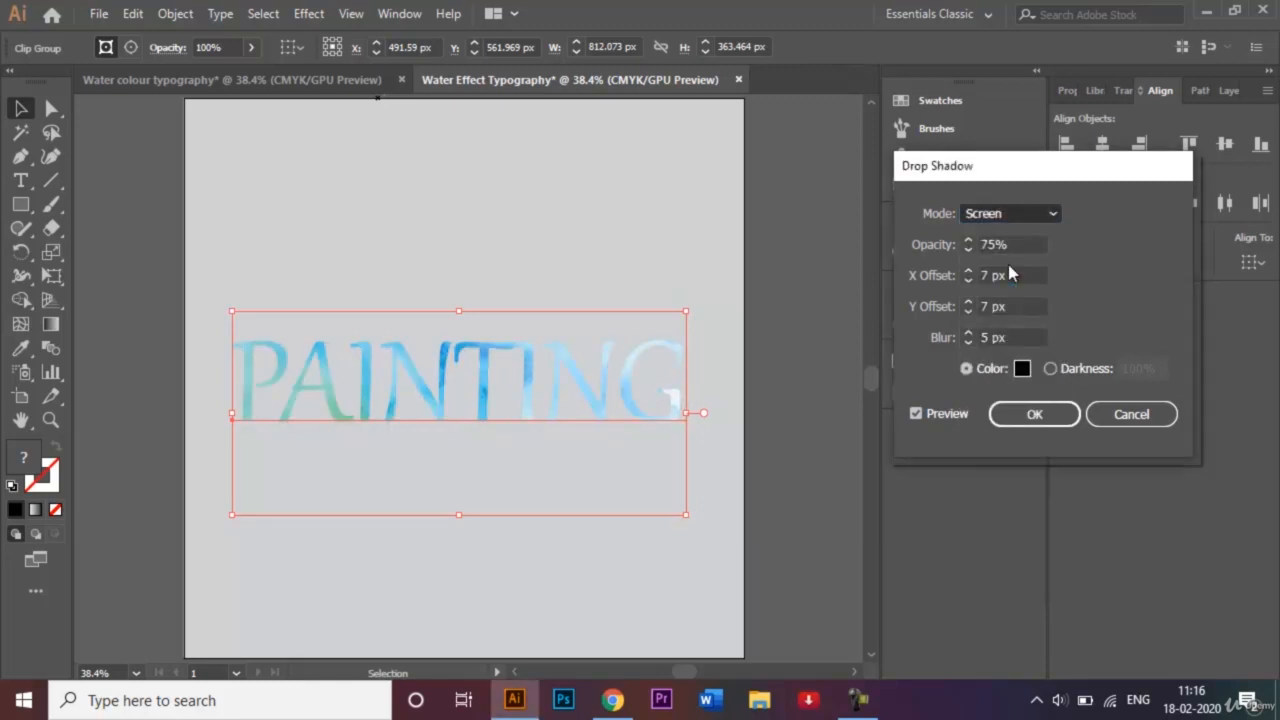
key("m")
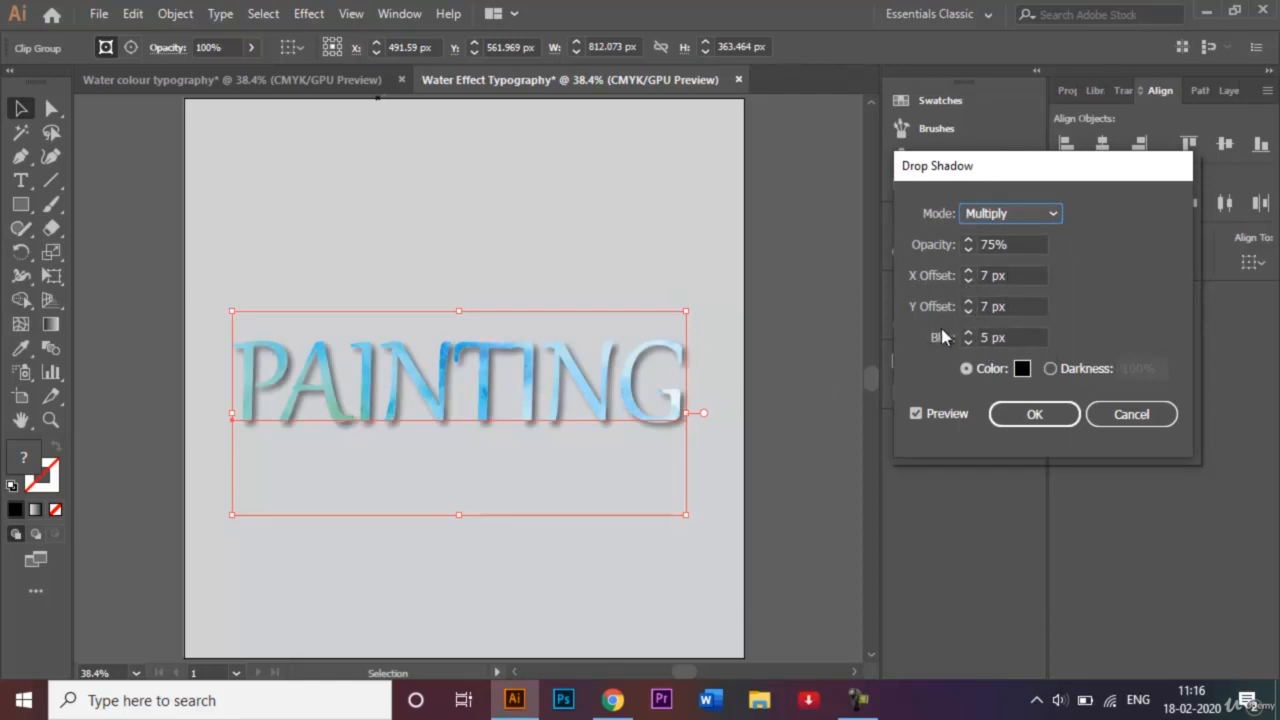
Step: Set the drop shadow's X offset to 8 px
left_click(968, 275)
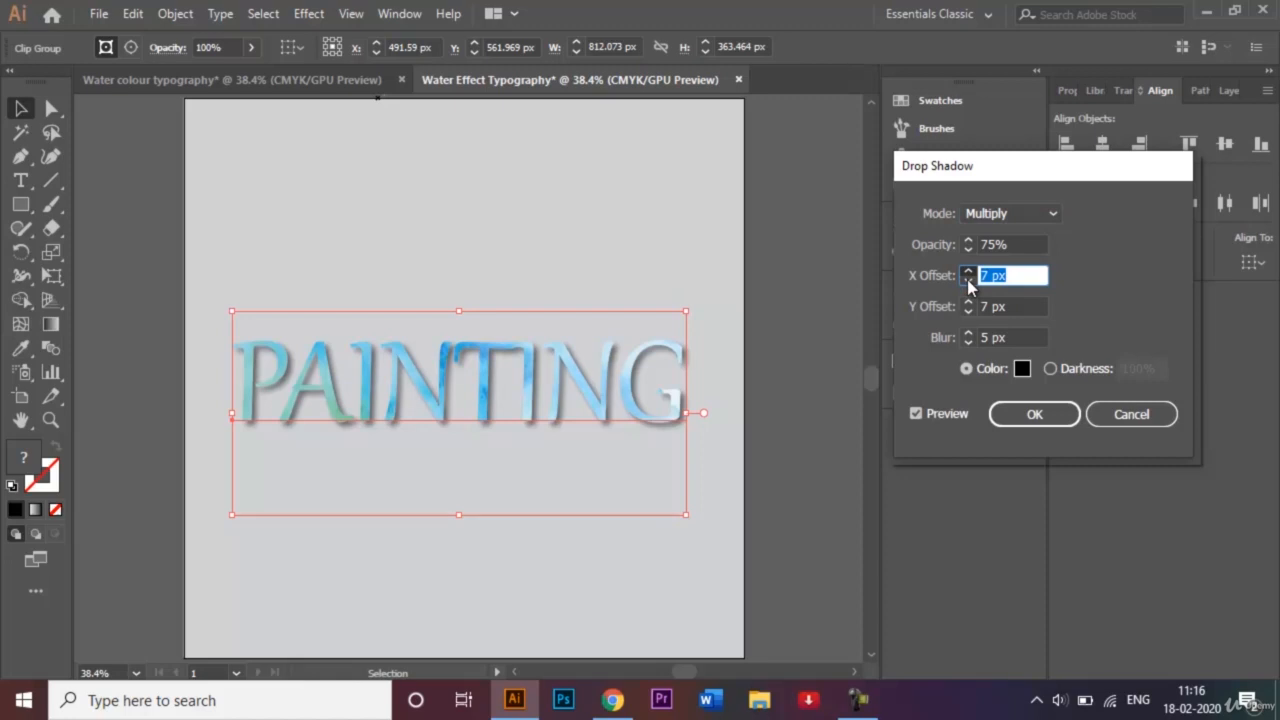
left_click(967, 280)
left_click(968, 276)
key("Up")
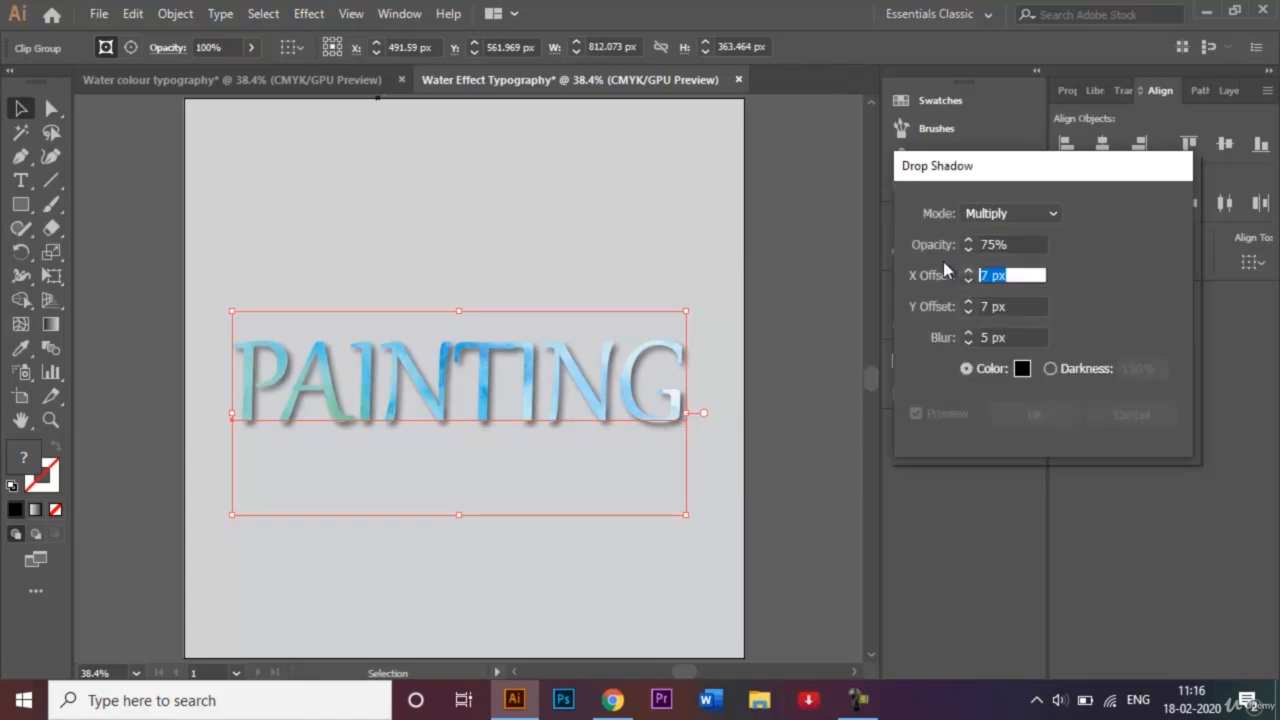
key("Up")
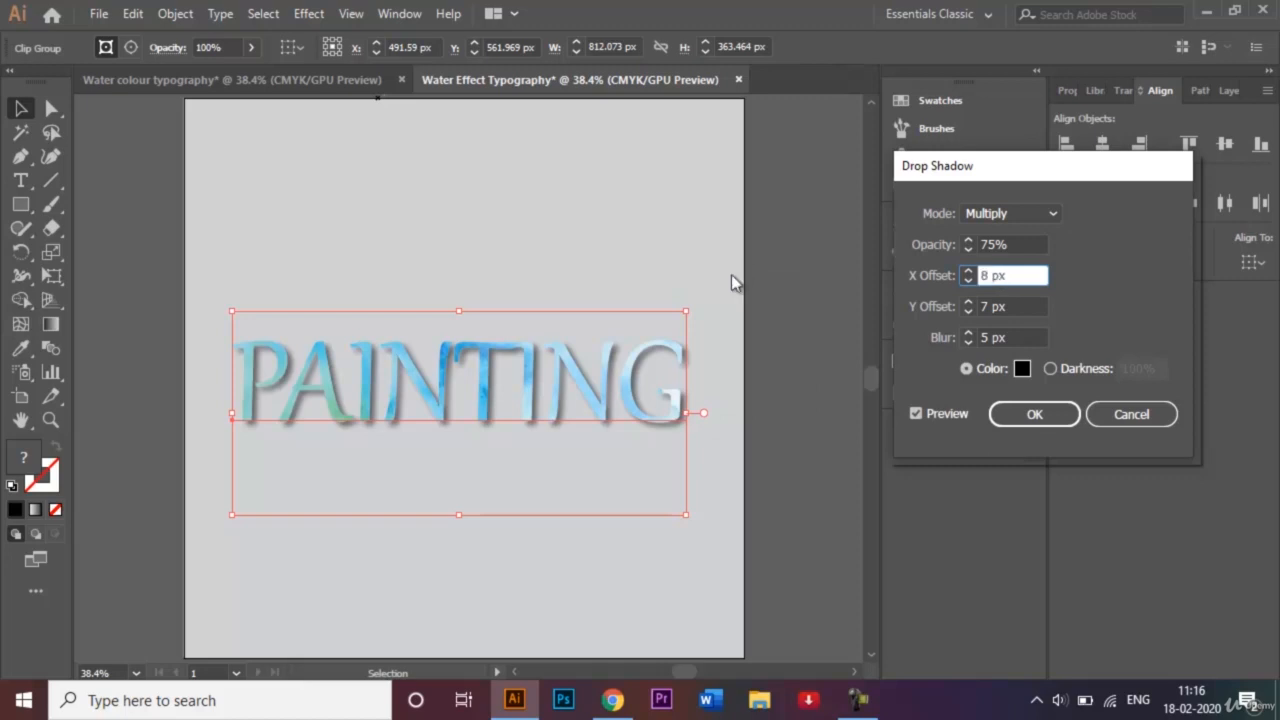
Step: Apply the drop shadow settings to the clipped PAINTING word and deselect it
left_click(1057, 413)
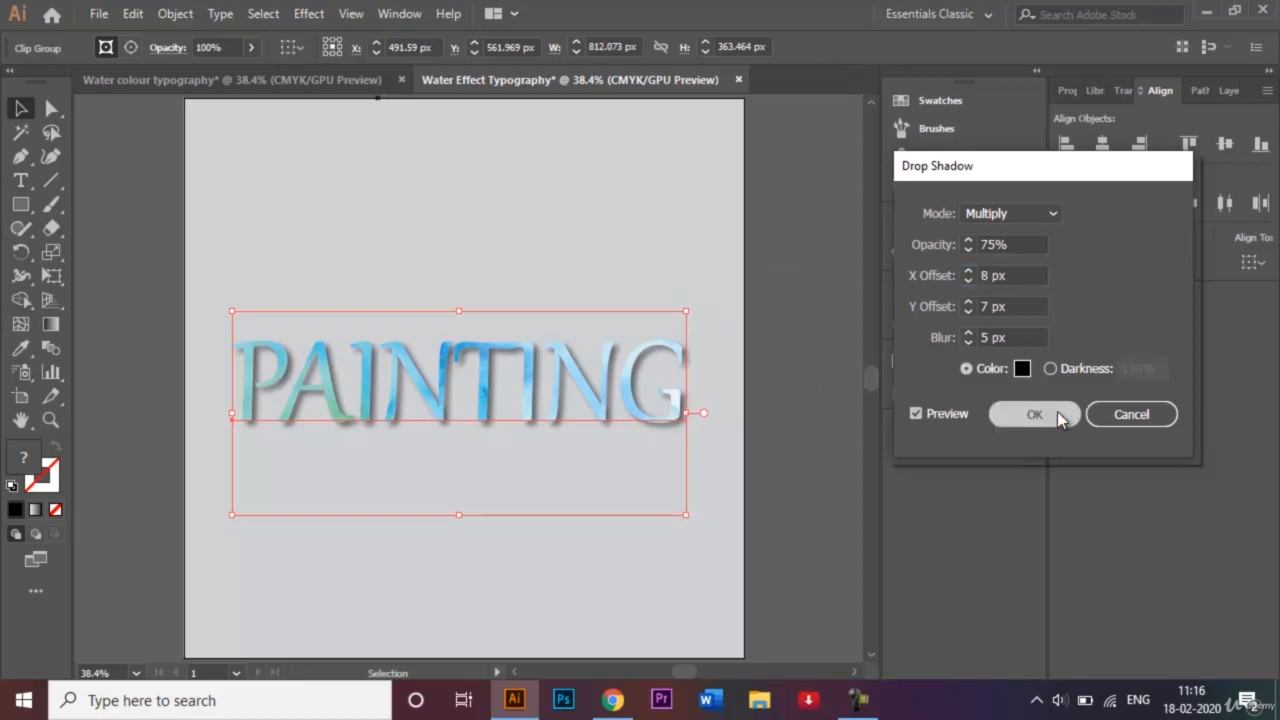
left_click(785, 316)
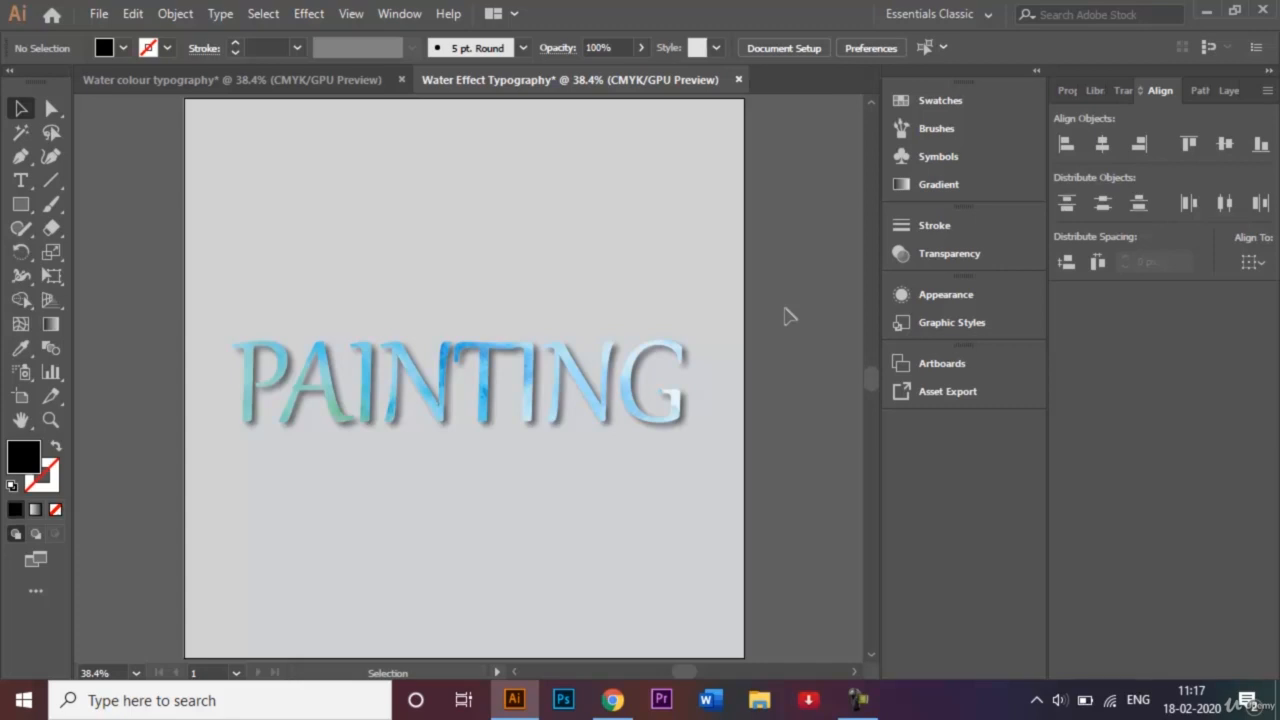
Step: Save the document as Water Effect Typography.ai in the Graphics folder, in Adobe Illustrator format with the Illustrator CC version
left_click(98, 14)
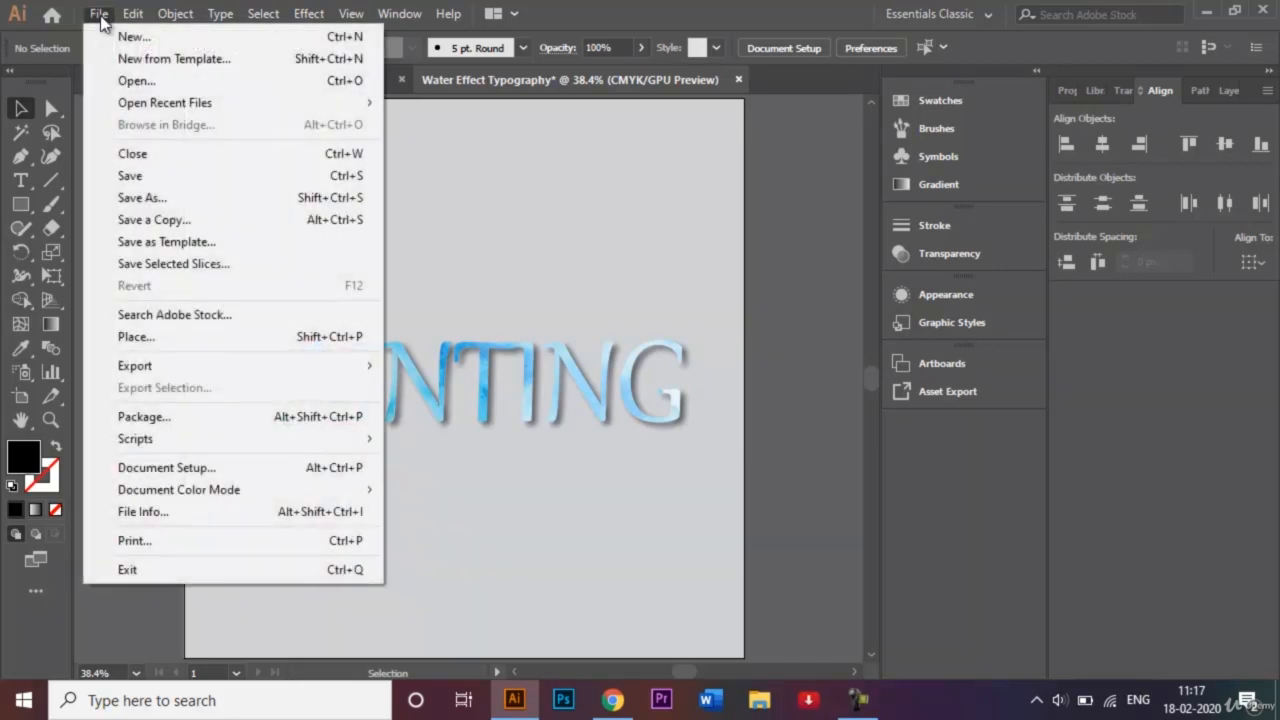
left_click(159, 205)
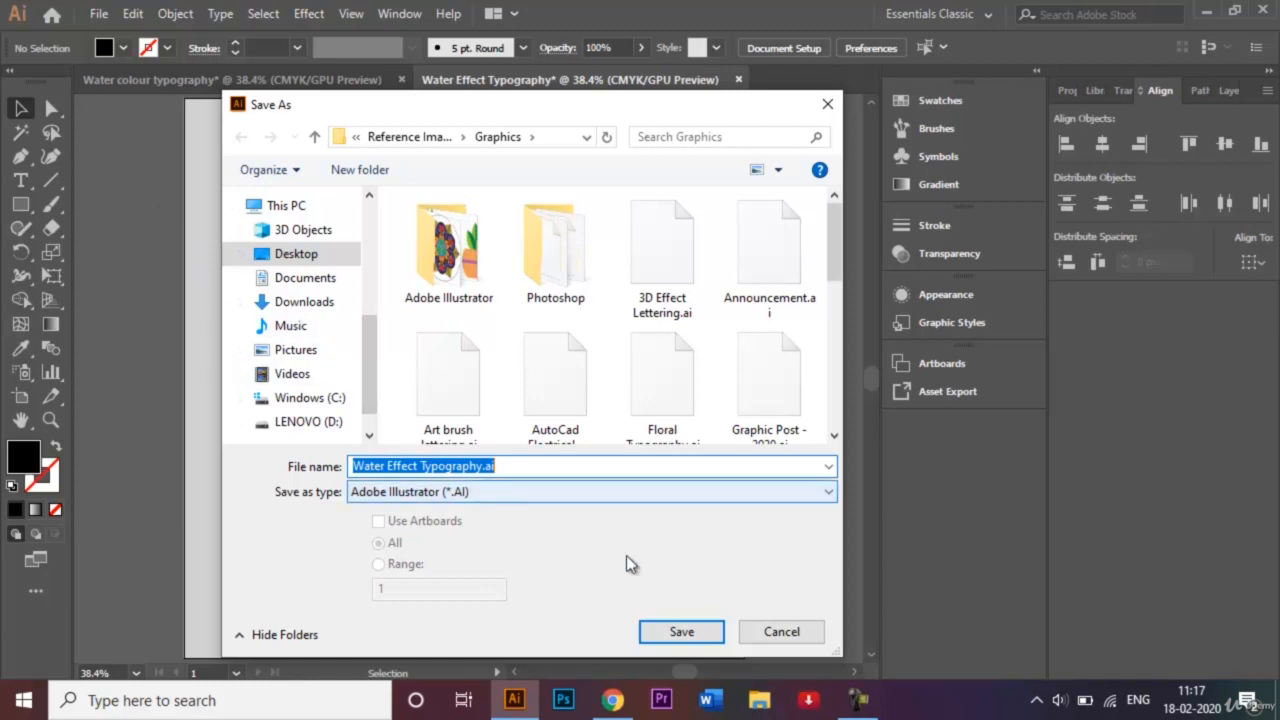
left_click(682, 632)
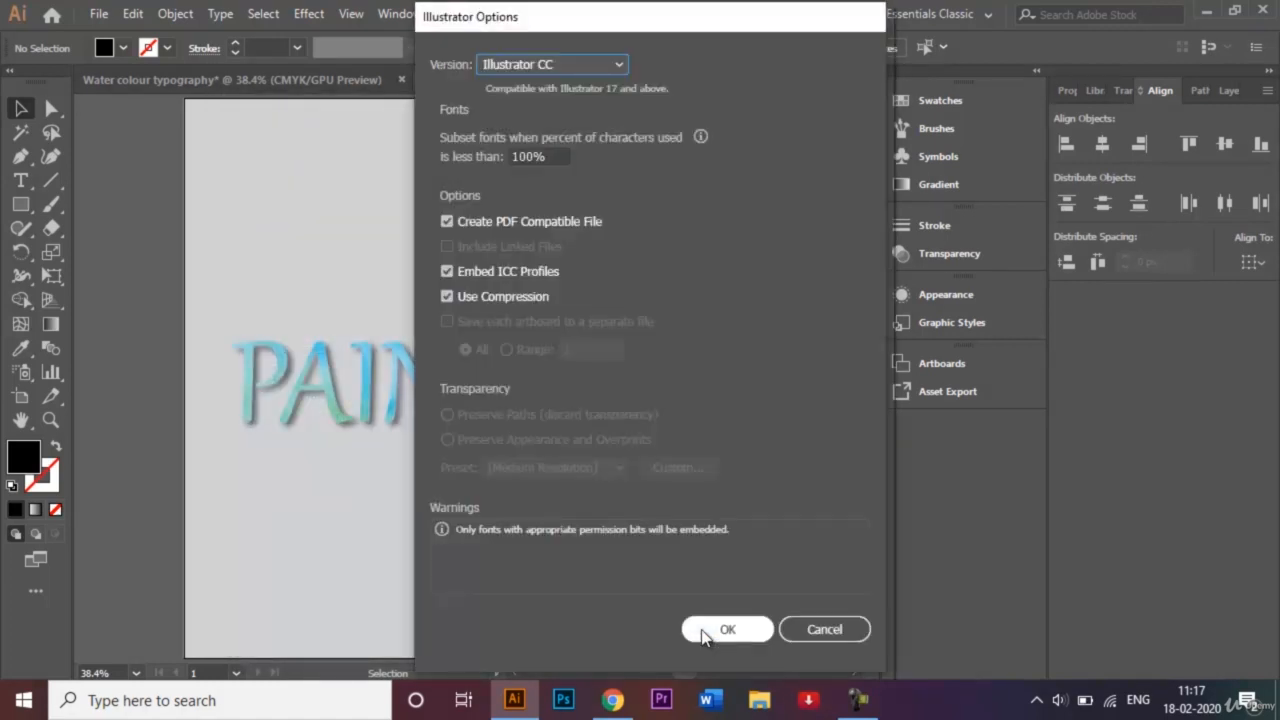
left_click(702, 631)
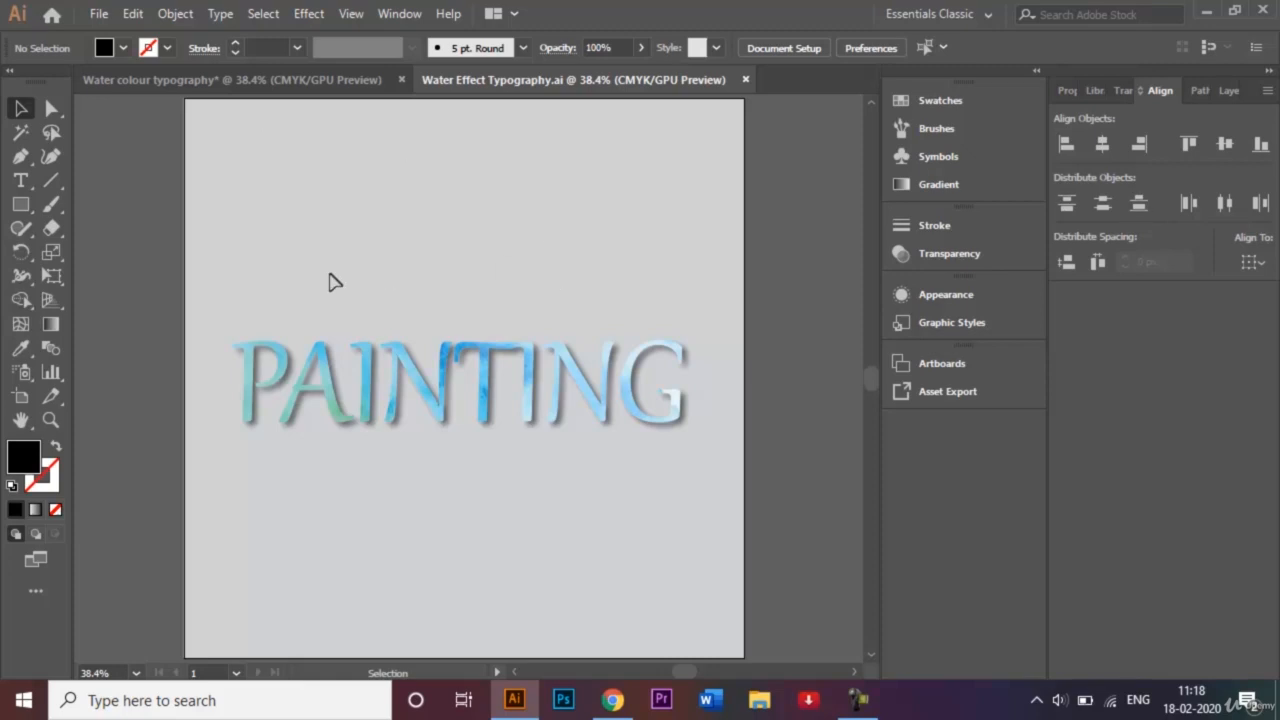
left_click(177, 14)
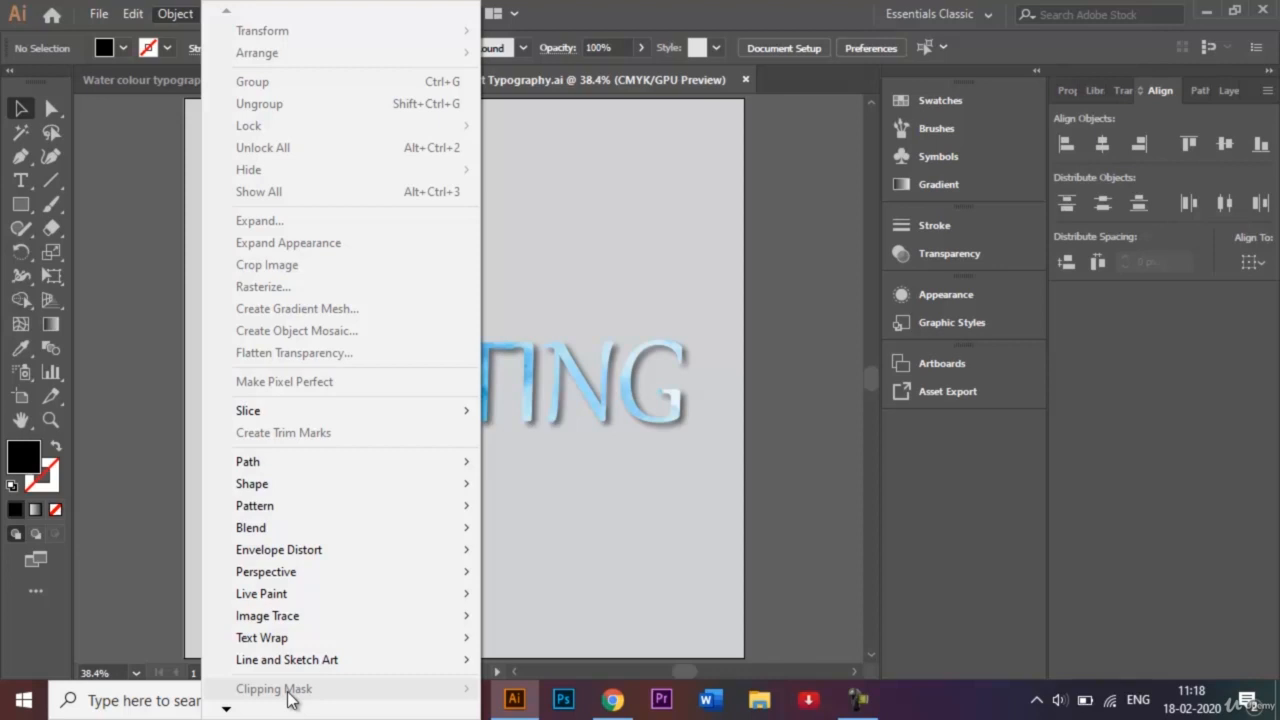
left_click(617, 590)
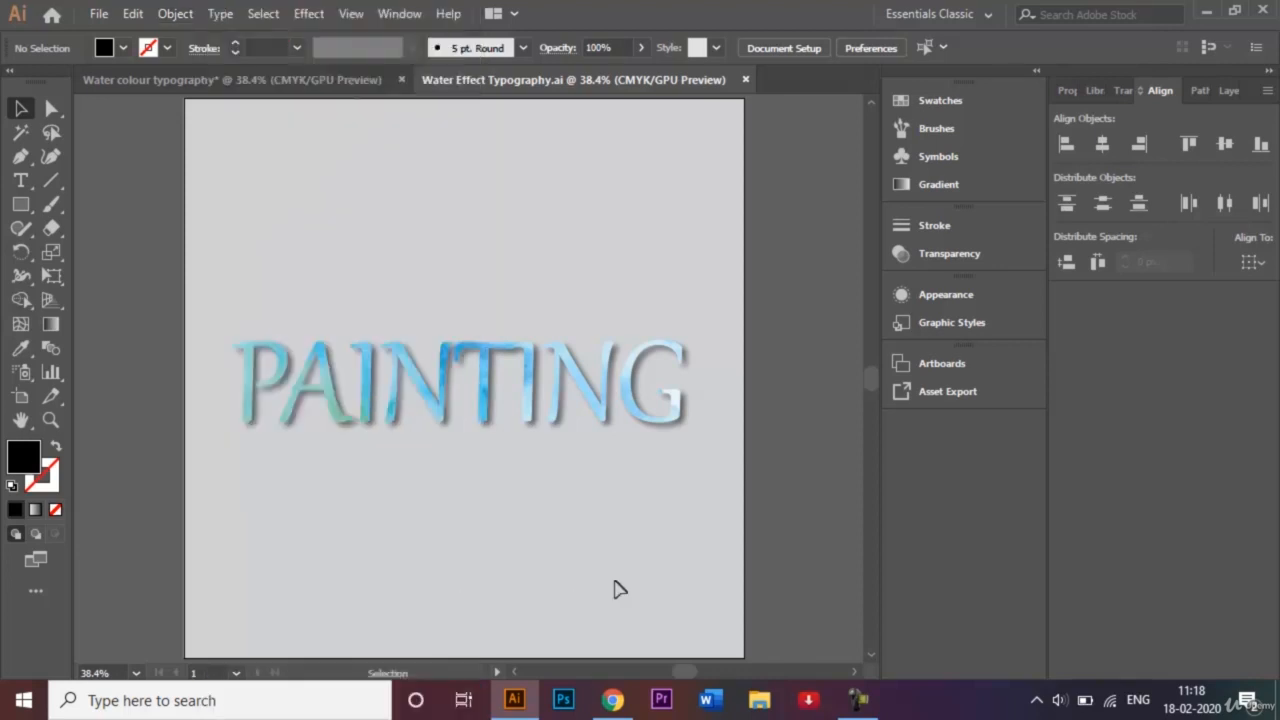